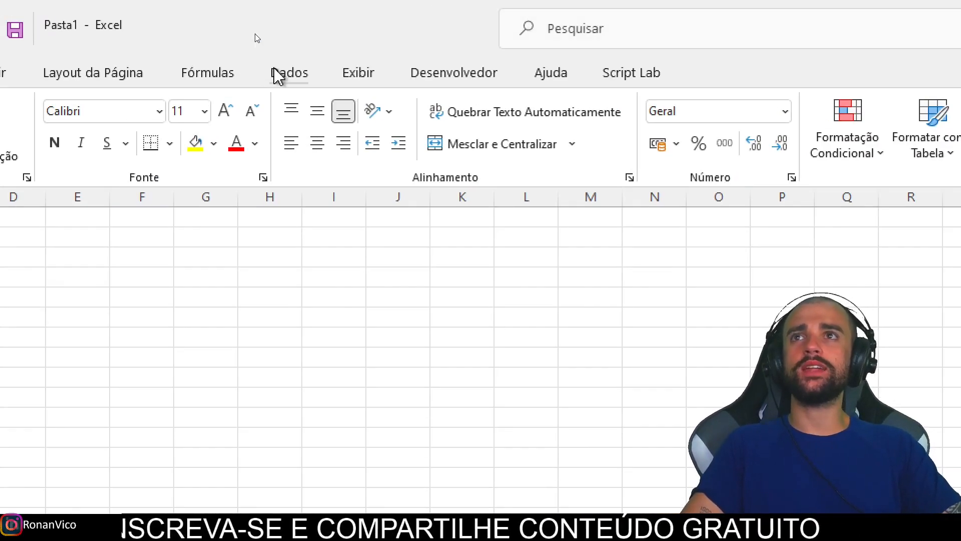
Start a data import from the Microsoft Exchange Online service, using the training mailbox's e-mail address
click(281, 74)
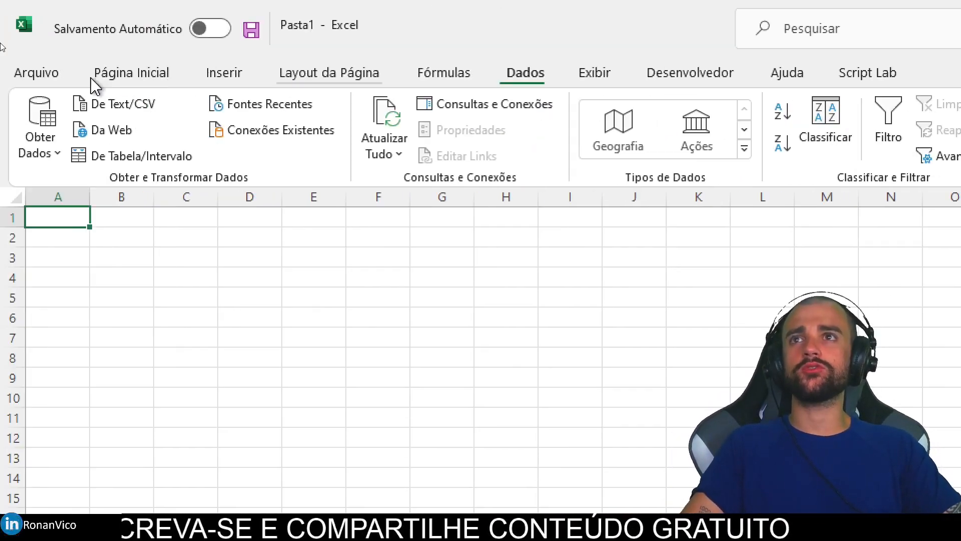
click(40, 128)
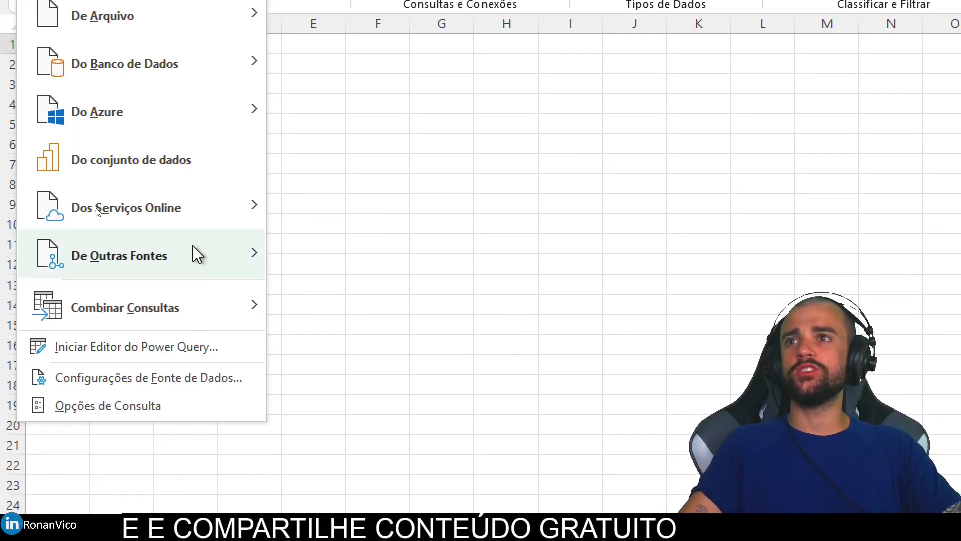
mouse_move(203, 435)
mouse_move(192, 221)
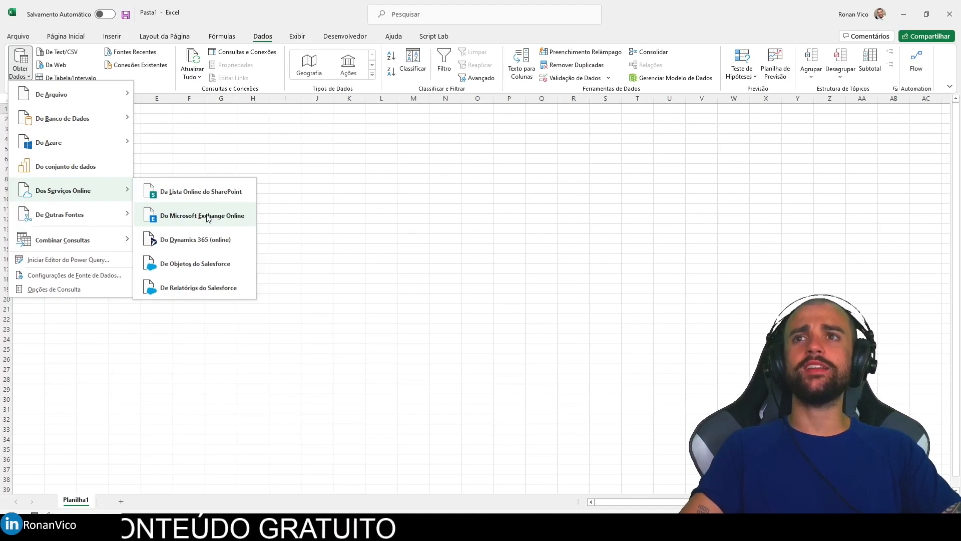
click(430, 265)
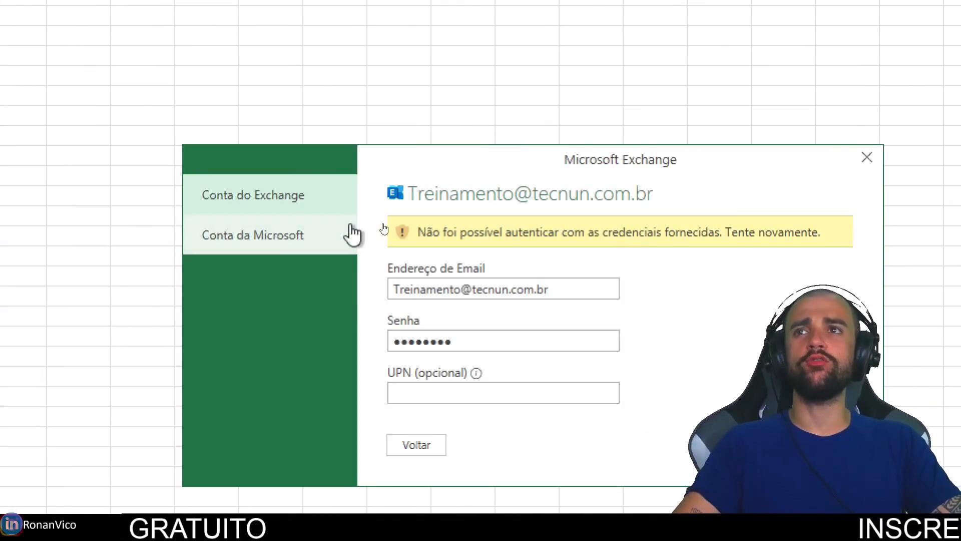
Authenticate with the Microsoft account option, enter the account password, and connect to the mailbox
click(61, 240)
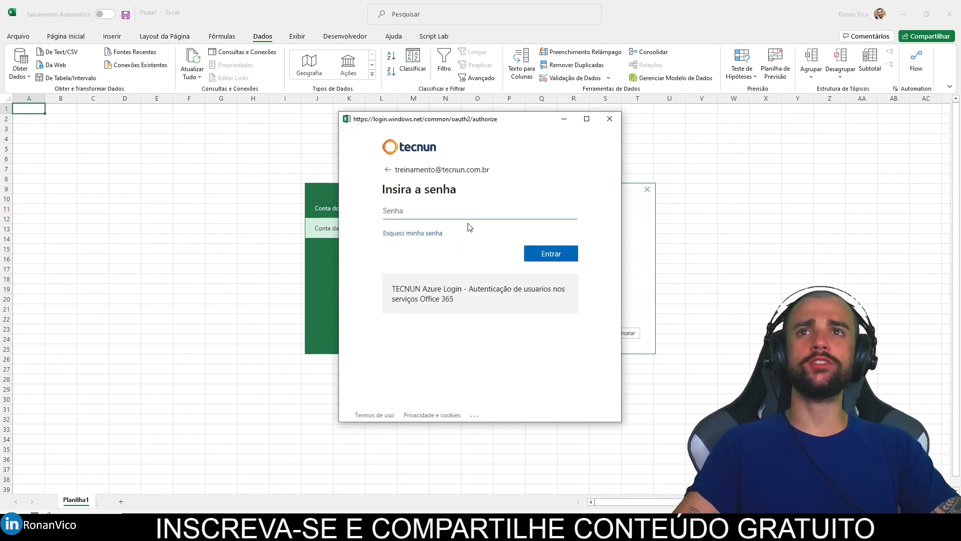
text(a****)
key(Return)
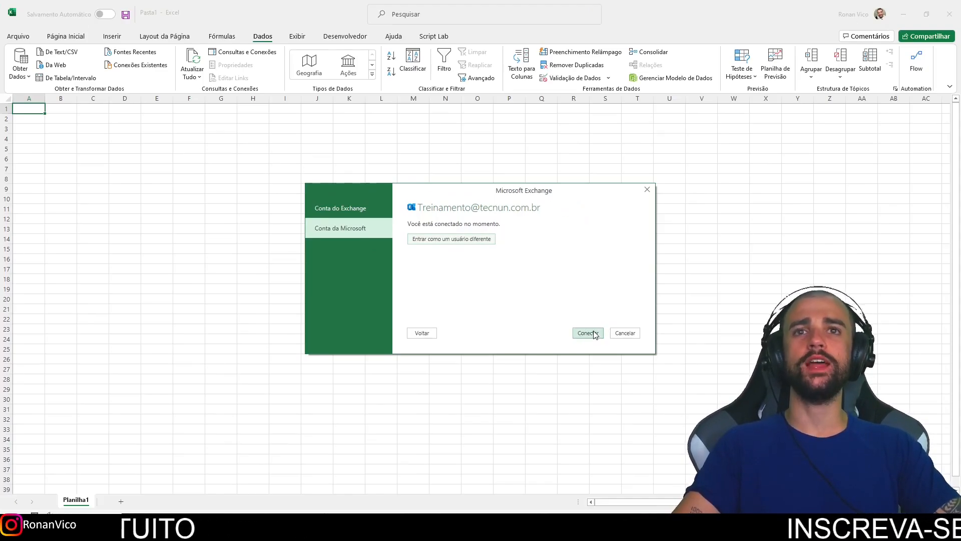
click(593, 331)
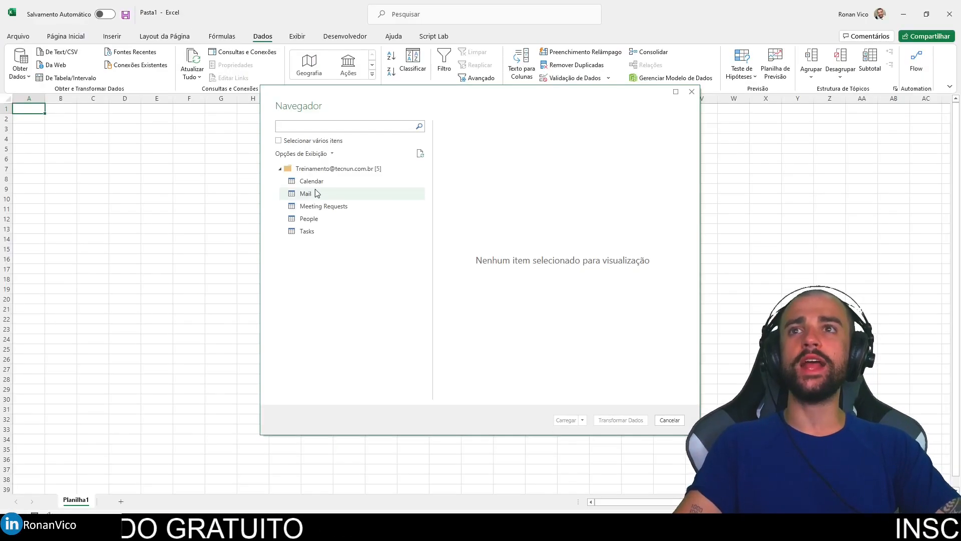
Preview the mailbox's Mail, Meeting Requests, People and Tasks tables one after another
click(318, 195)
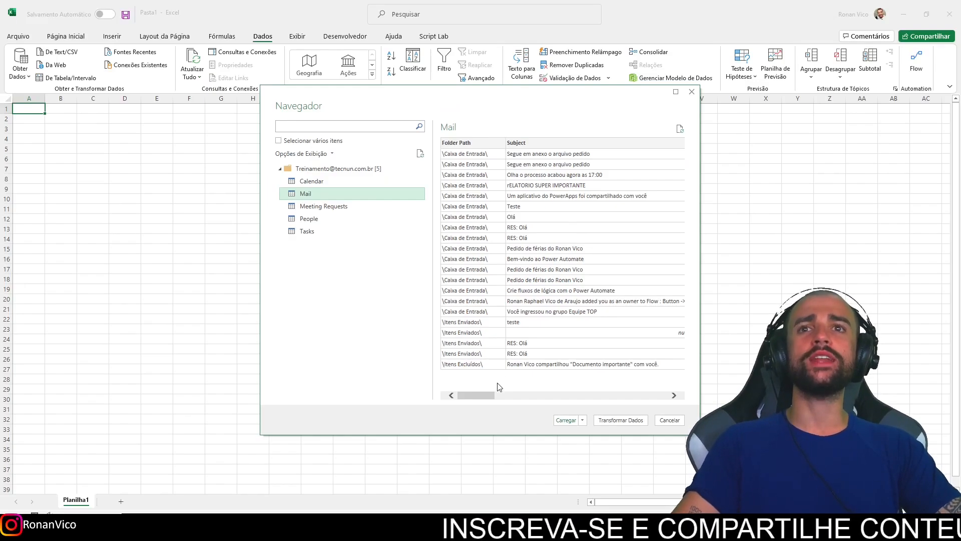
mouse_move(481, 395)
mouse_down()
mouse_move(671, 395)
mouse_move(473, 395)
mouse_up()
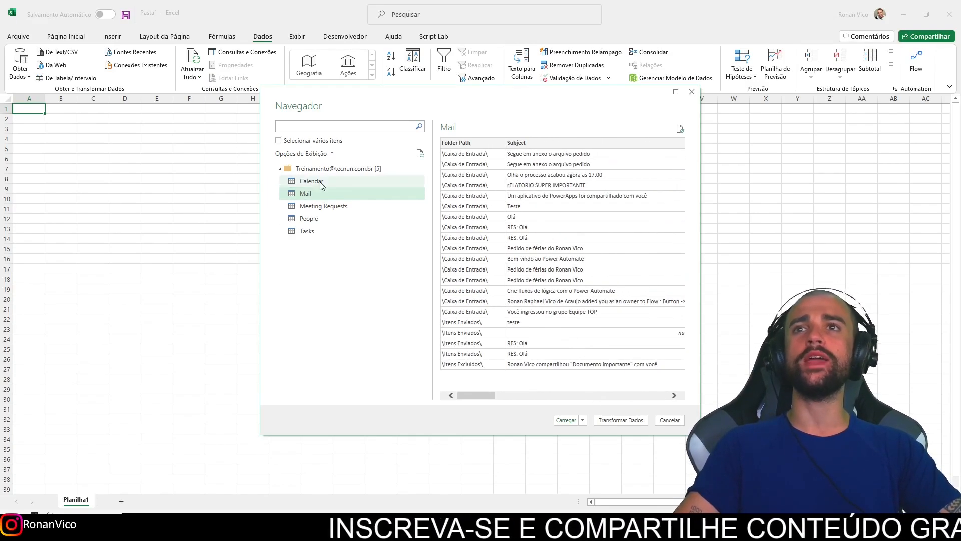
click(339, 206)
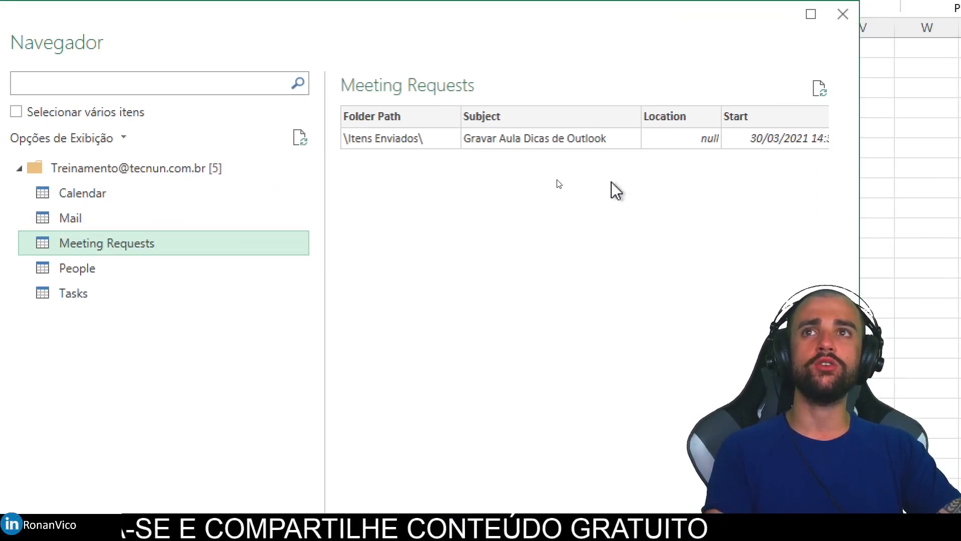
click(168, 275)
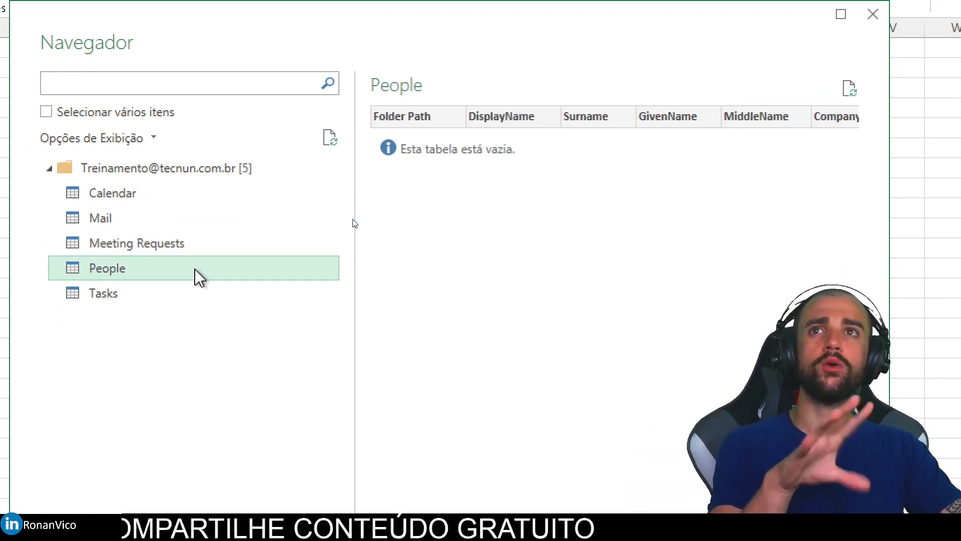
click(183, 300)
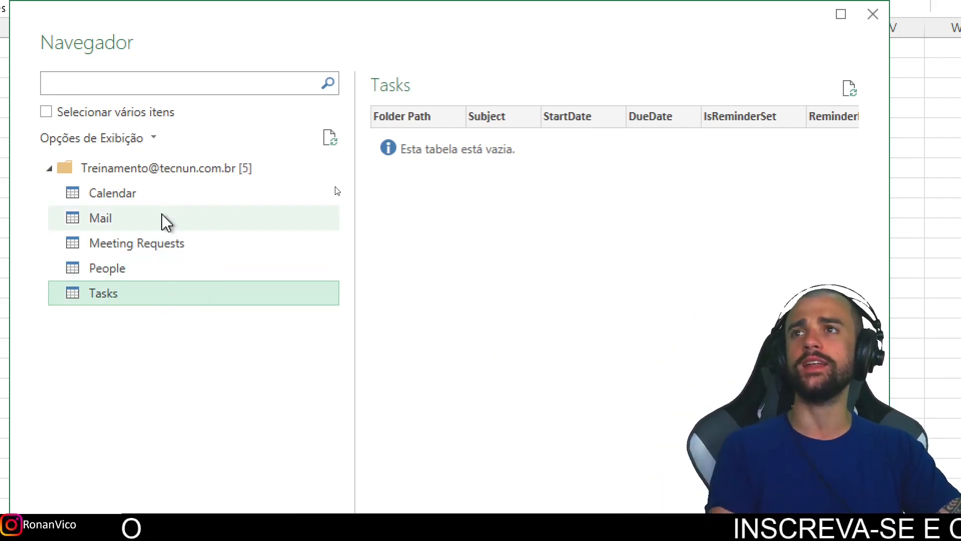
Preview the mailbox's Calendar table and look through its rows and columns
click(166, 200)
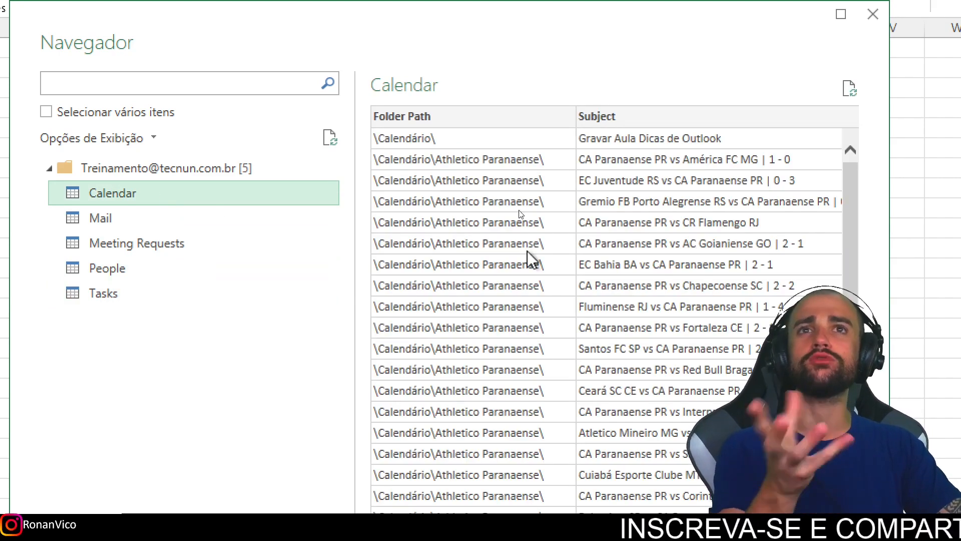
scroll(699, 361, down, 1)
scroll(700, 386, up, 1)
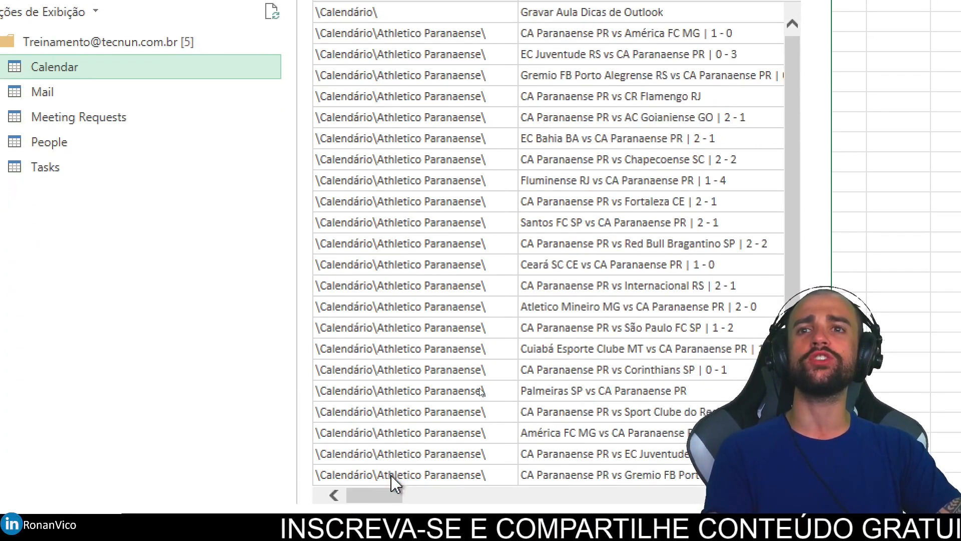
drag(393, 474, 614, 473)
scroll(594, 198, down, 2)
drag(580, 385, 365, 392)
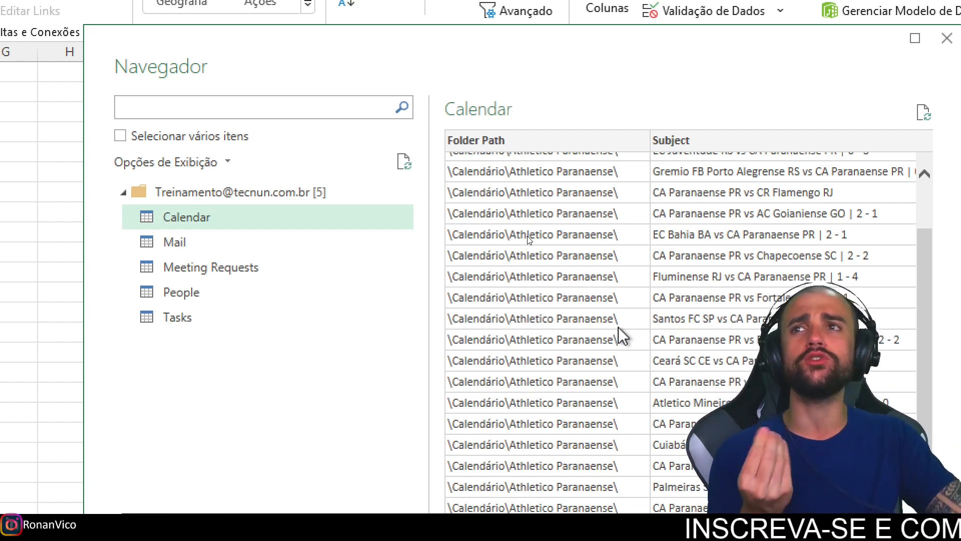
Choose the Mail table and open it for transformation in the Power Query Editor
click(318, 244)
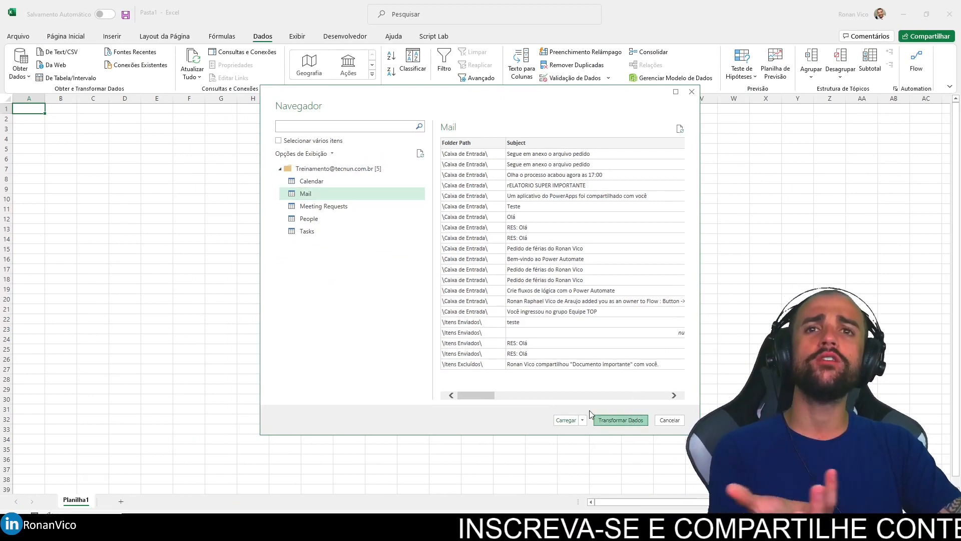
click(630, 420)
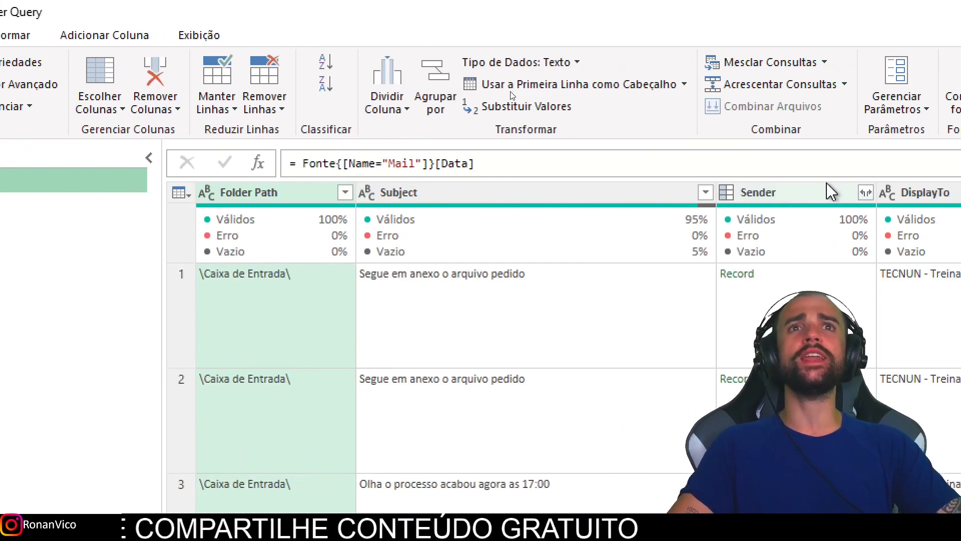
Inspect the first Sender record and the fields offered for expanding the Sender column, without expanding it
click(949, 193)
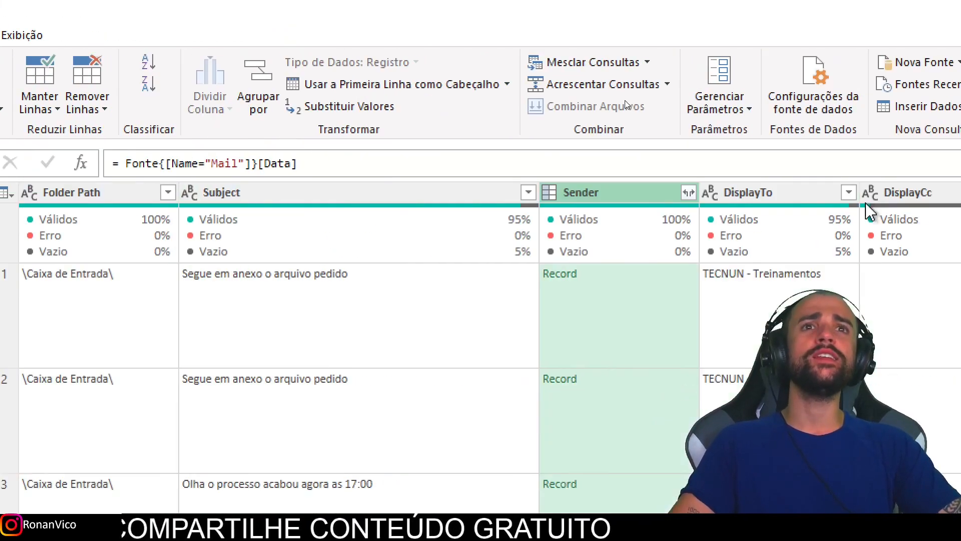
click(958, 270)
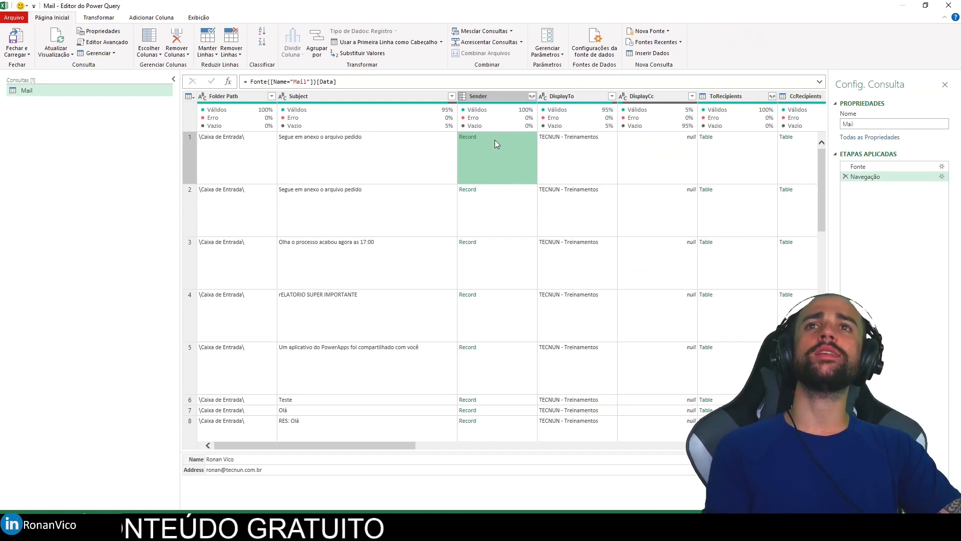
click(531, 96)
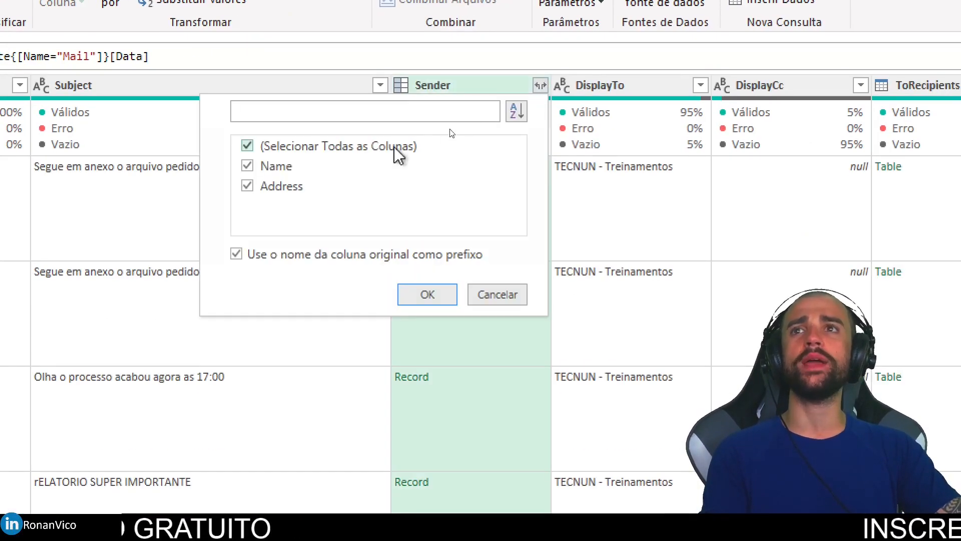
click(496, 295)
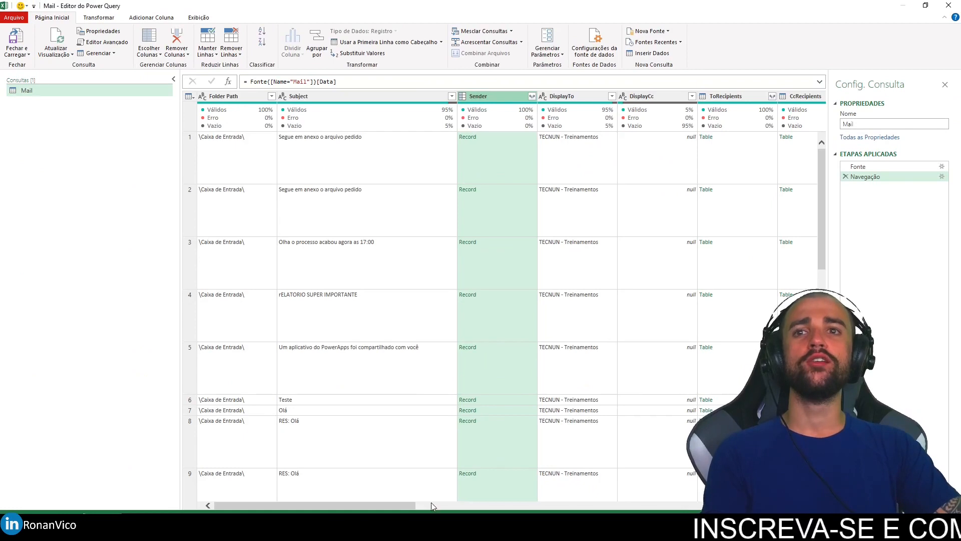
Inspect the fields offered for expanding the ToRecipients column, without expanding it
drag(431, 503, 501, 496)
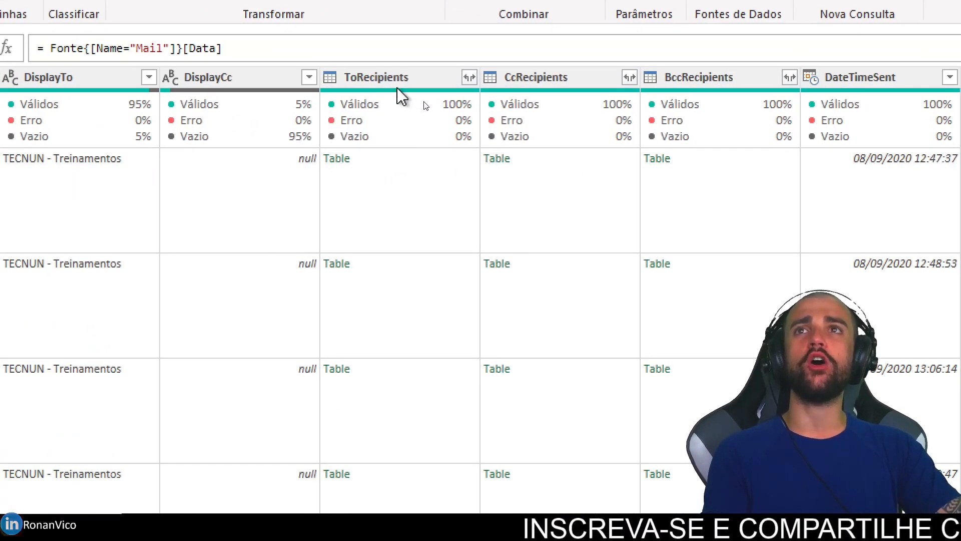
click(418, 91)
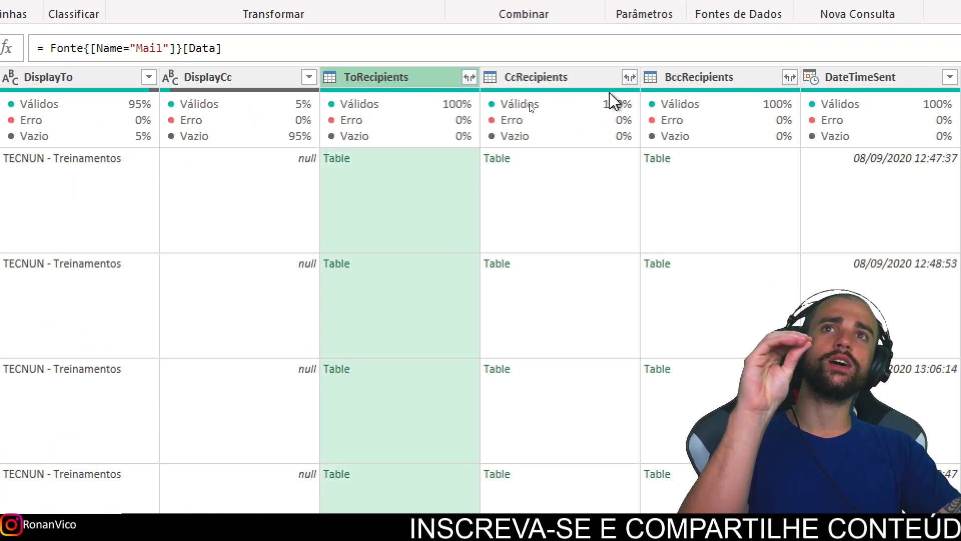
mouse_move(607, 99)
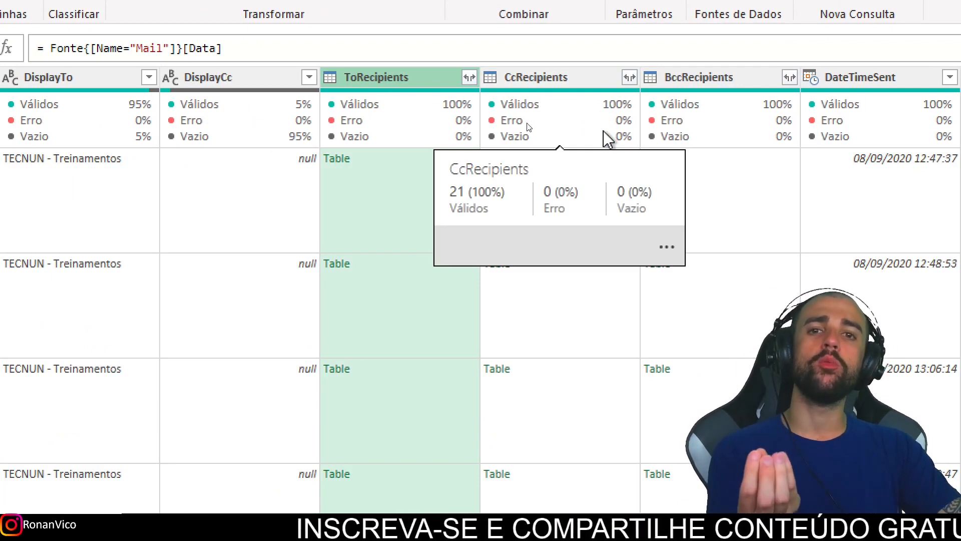
click(469, 77)
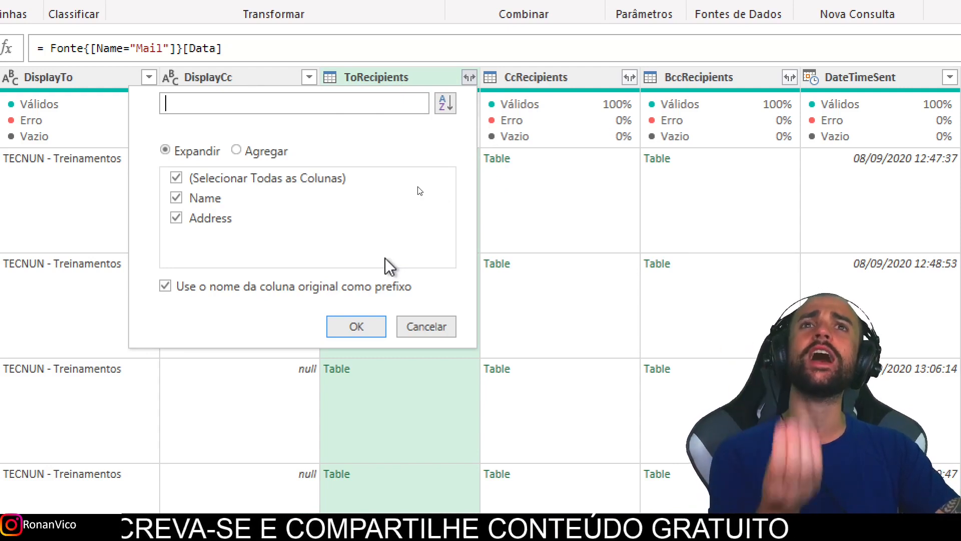
click(433, 326)
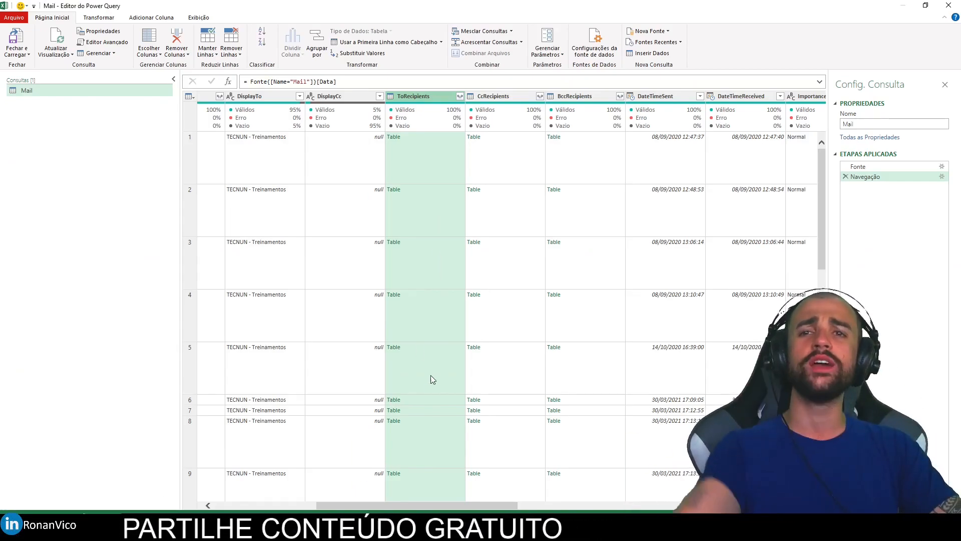
Sort the Mail query by DateTimeReceived in descending order
drag(374, 501, 431, 481)
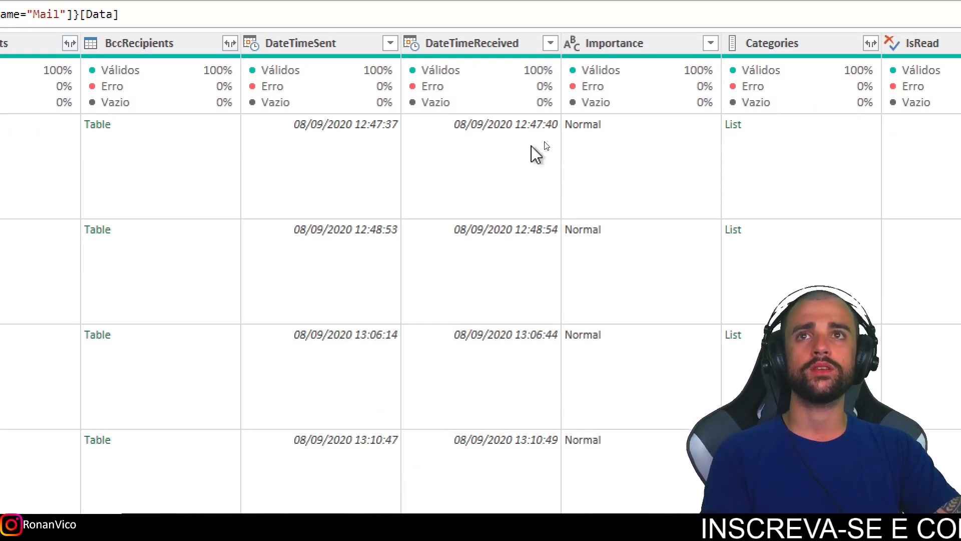
click(550, 43)
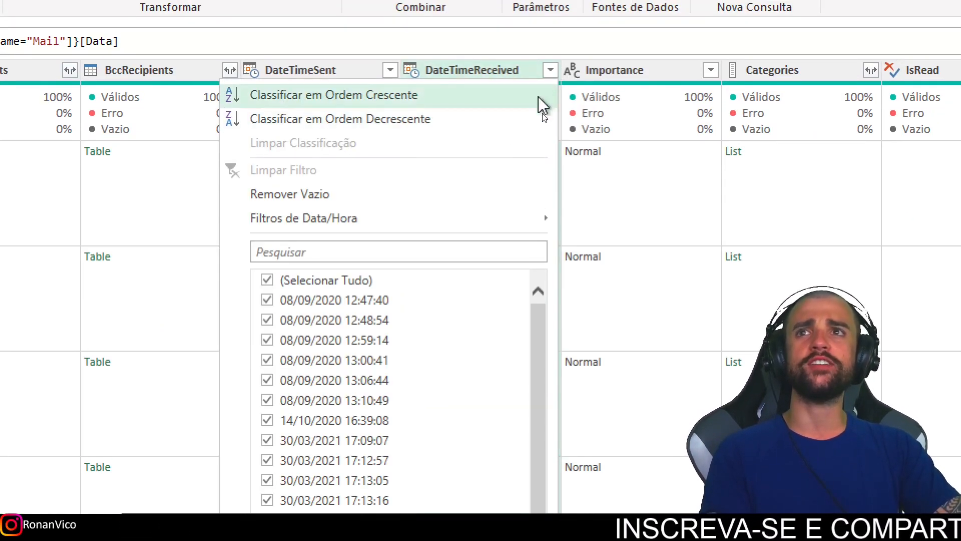
click(486, 122)
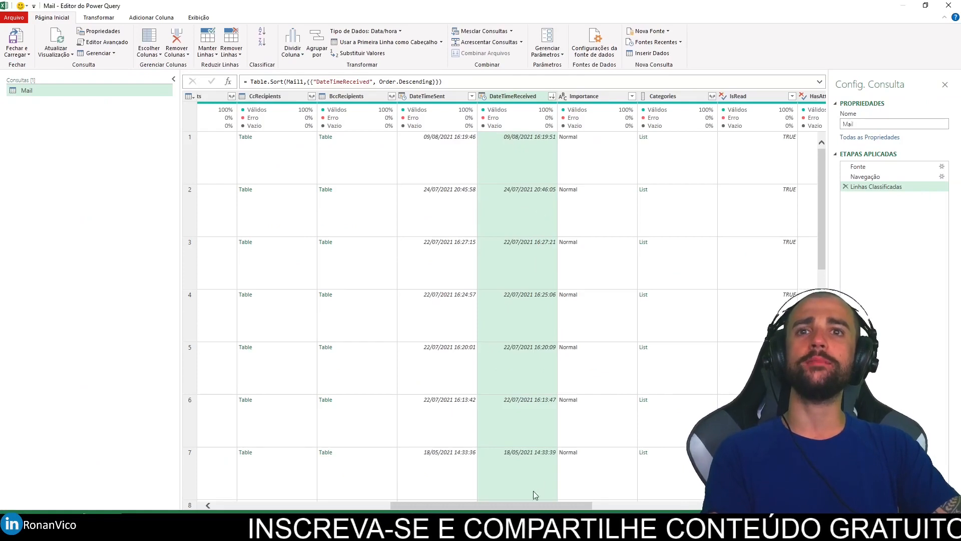
Compare the first sorted rows with the two newest messages in the training account's Outlook inbox
scroll(534, 491, left, 10)
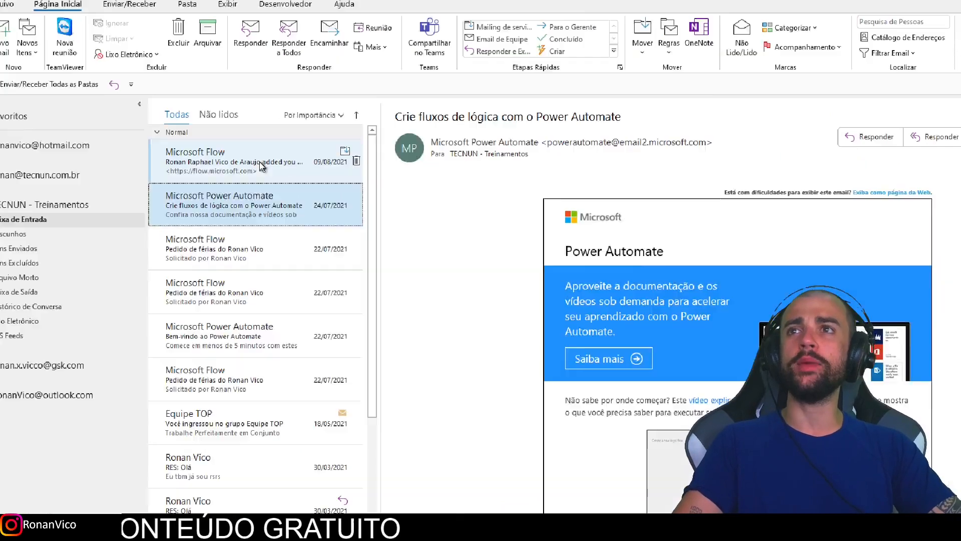
click(265, 169)
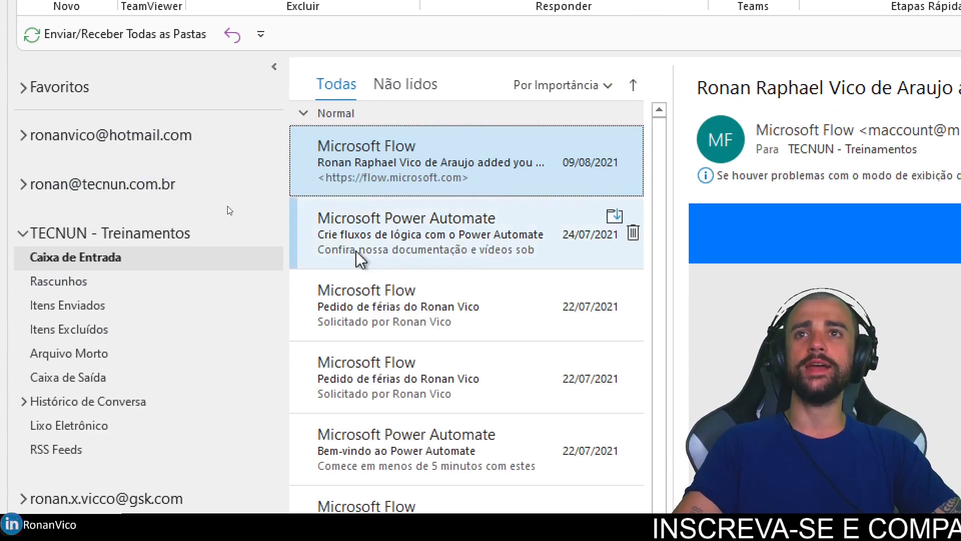
click(436, 240)
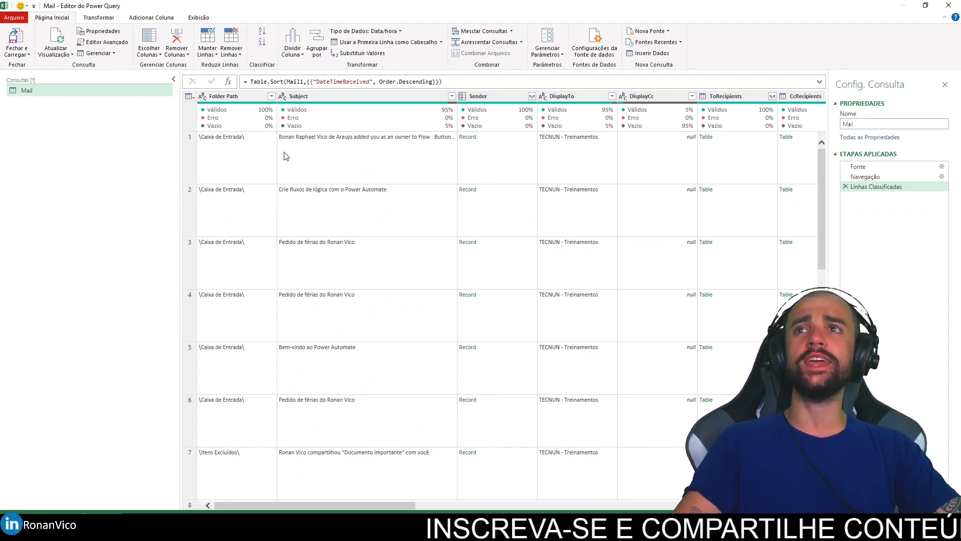
Review the sorted mail rows in the Power Query Editor and select the ToRecipients column
scroll(301, 158, down, 2)
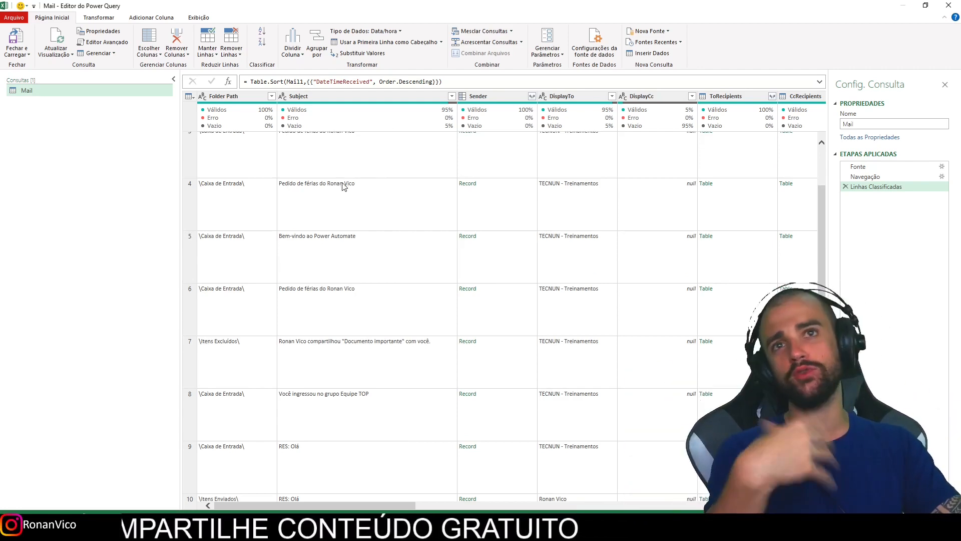
scroll(490, 297, down, 2)
scroll(576, 341, up, 4)
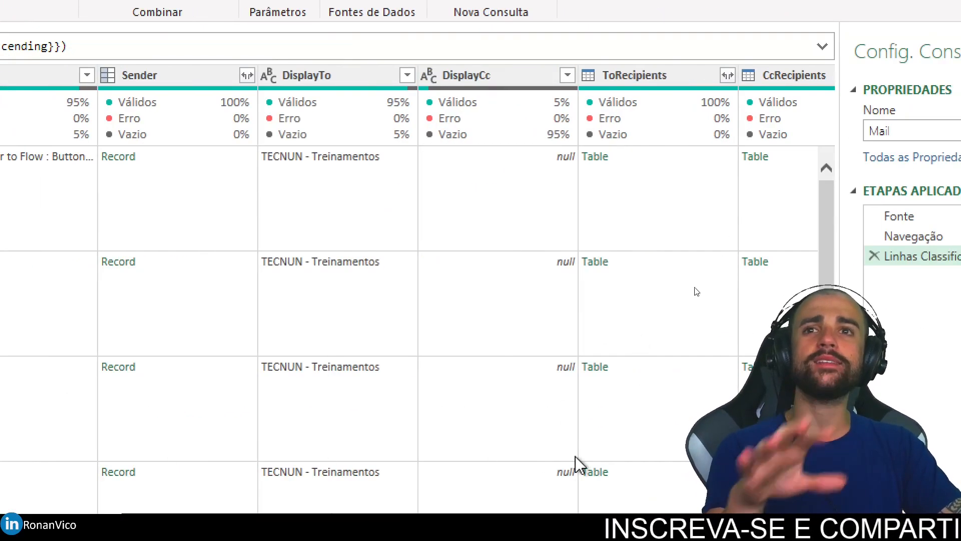
scroll(858, 466, down, 3)
scroll(929, 300, up, 3)
click(650, 77)
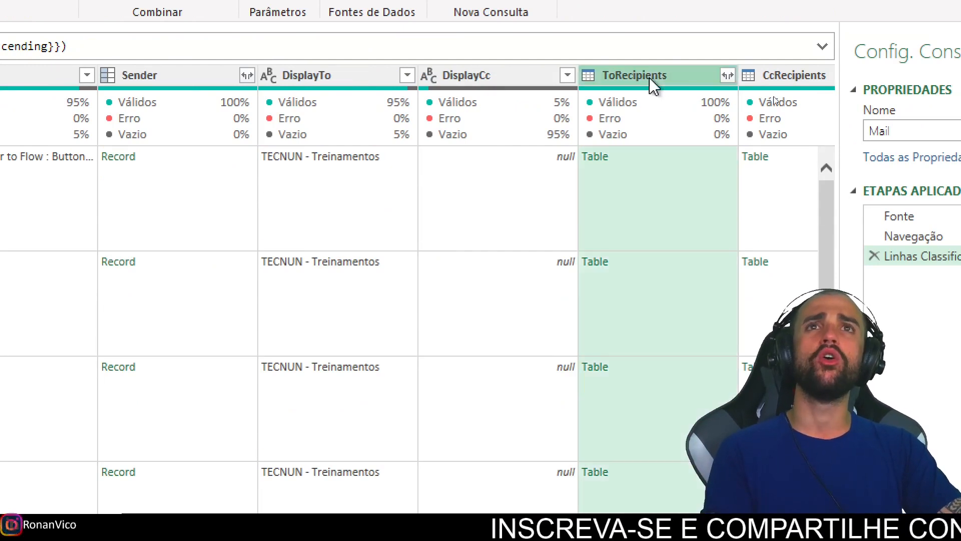
Expand the ToRecipients column into its Name and Address fields, keeping the original column name as prefix
click(584, 75)
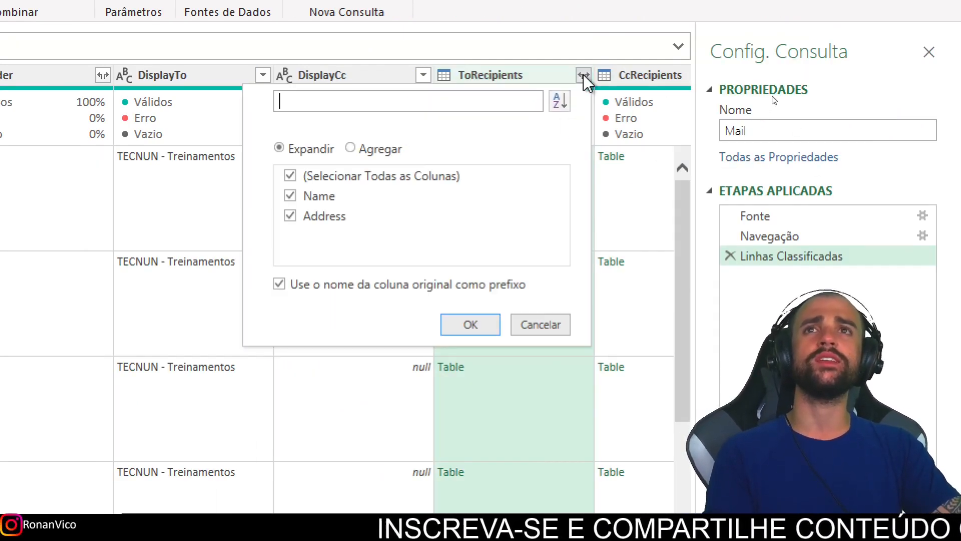
click(471, 324)
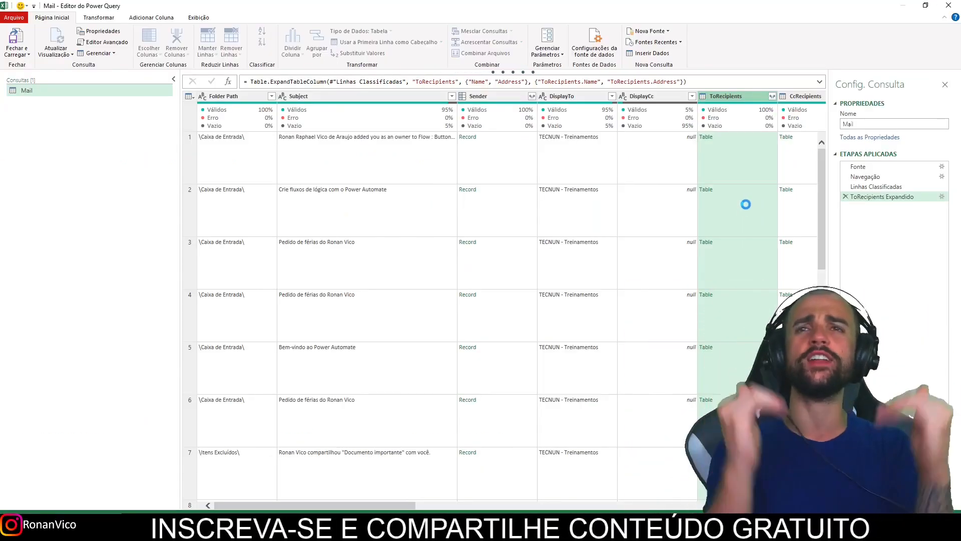
click(746, 205)
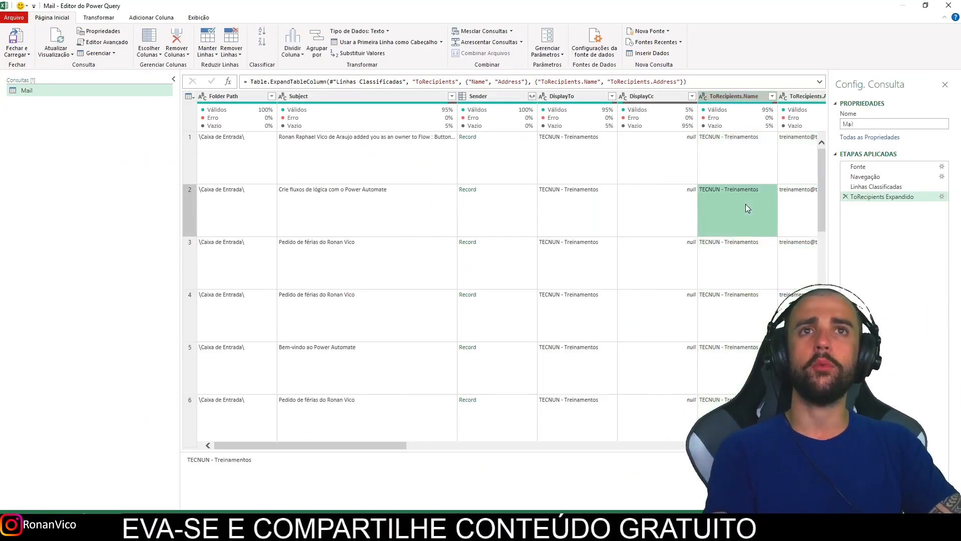
Examine the remaining Mail columns, from the expanded recipient fields through Importance, Preview, Body and Id
key(Right)
key(Right)
key(Right)
key(Right)
key(Right)
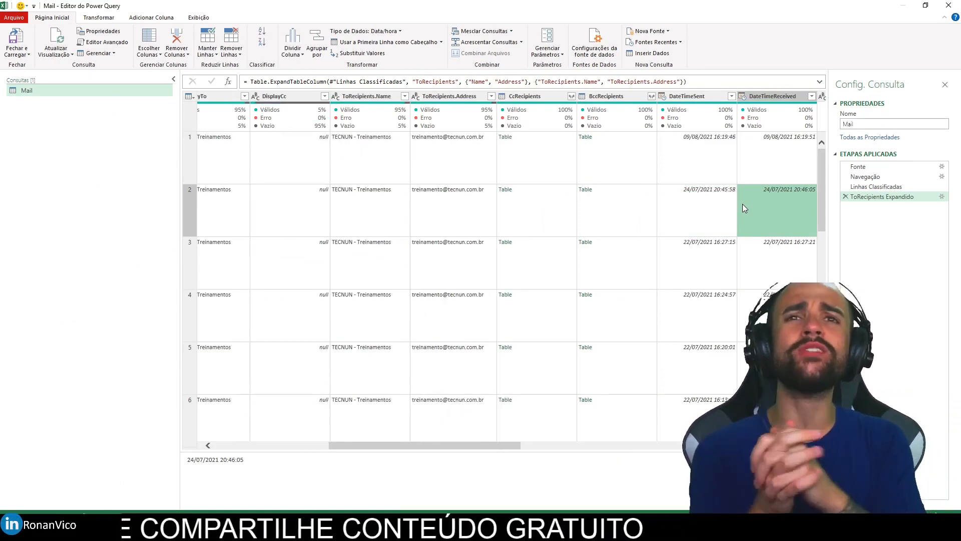
key(Right)
key(Right)
key(Right)
key(Right)
key(Right)
key(Right)
key(Right)
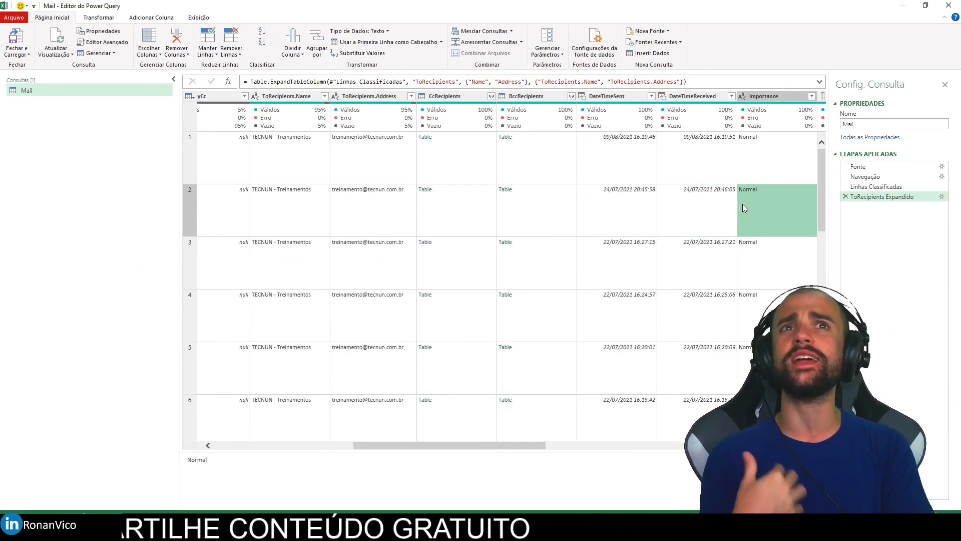
key(Left)
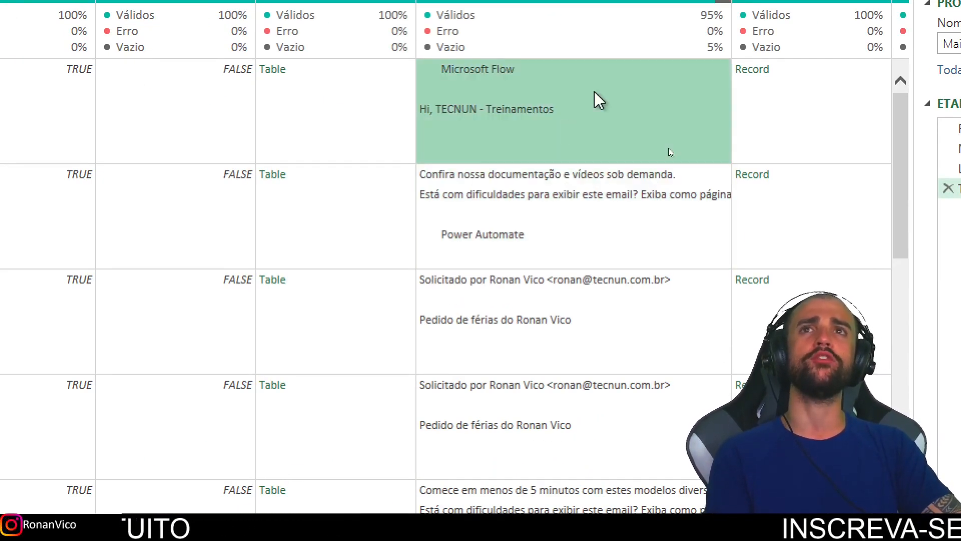
key(Right)
key(Right)
key(Right)
key(Left)
key(Left)
key(Left)
key(Left)
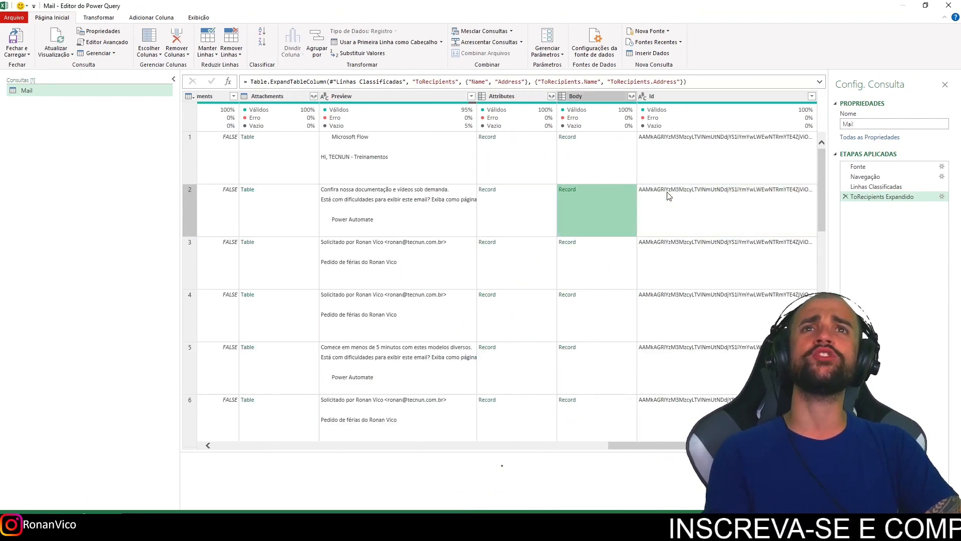
key(Left)
key(Left)
key(Right)
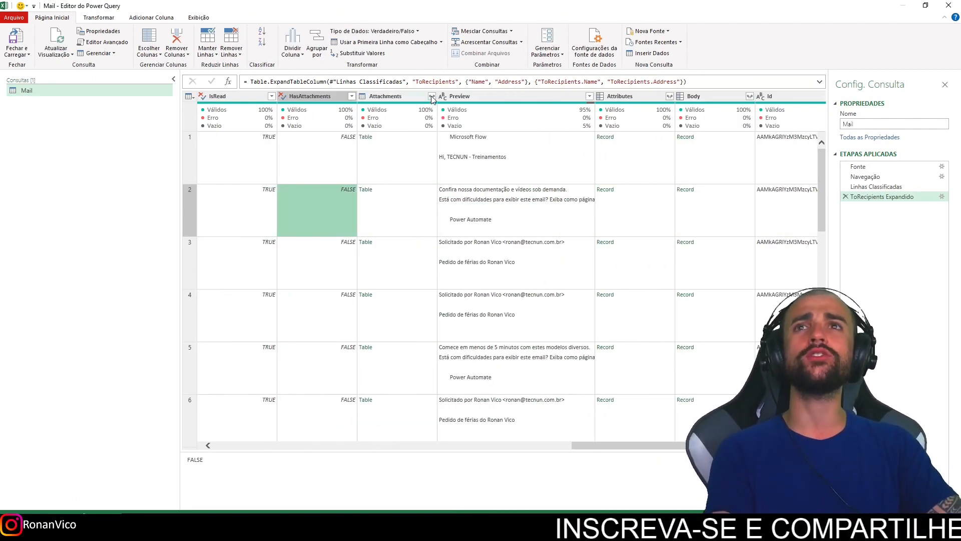
Inspect the fields offered for expanding Attachments without expanding it, and look over the columns around it
click(432, 96)
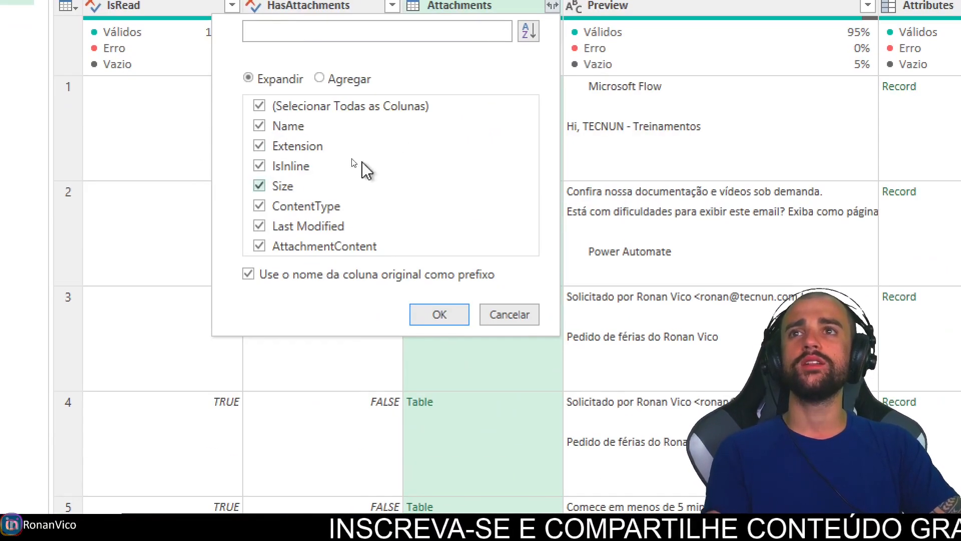
click(509, 335)
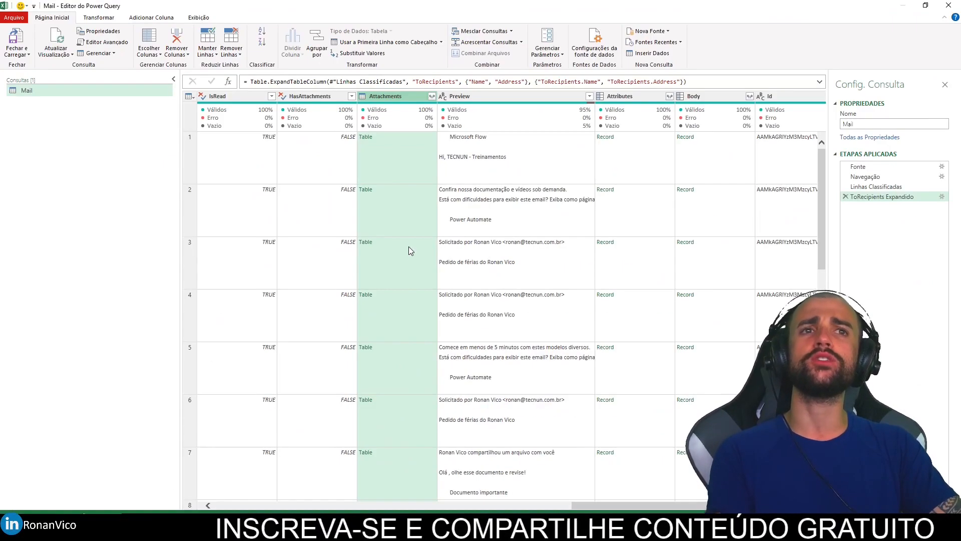
key(Right)
key(Right)
key(Right)
key(Right)
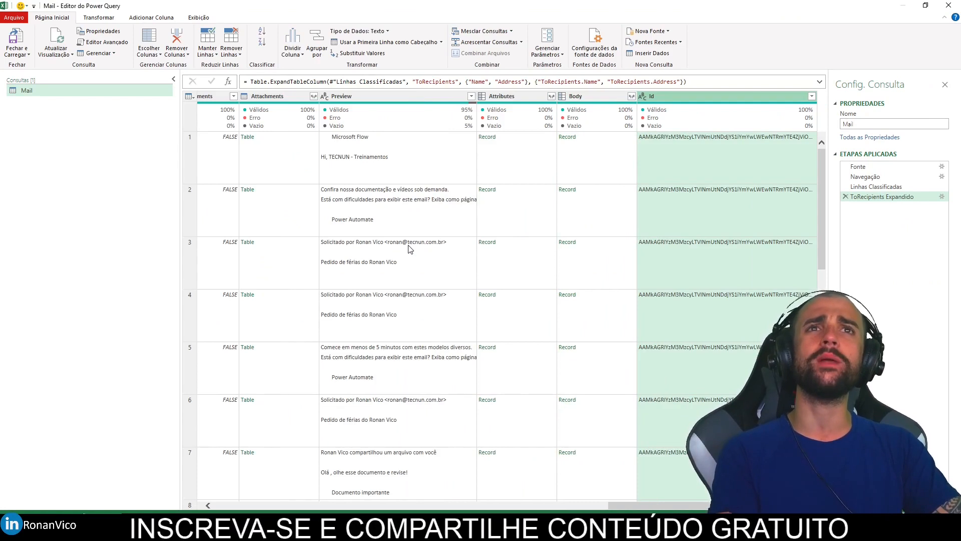
key(Right)
key(Right)
key(Right)
key(Right)
key(Right)
key(Right)
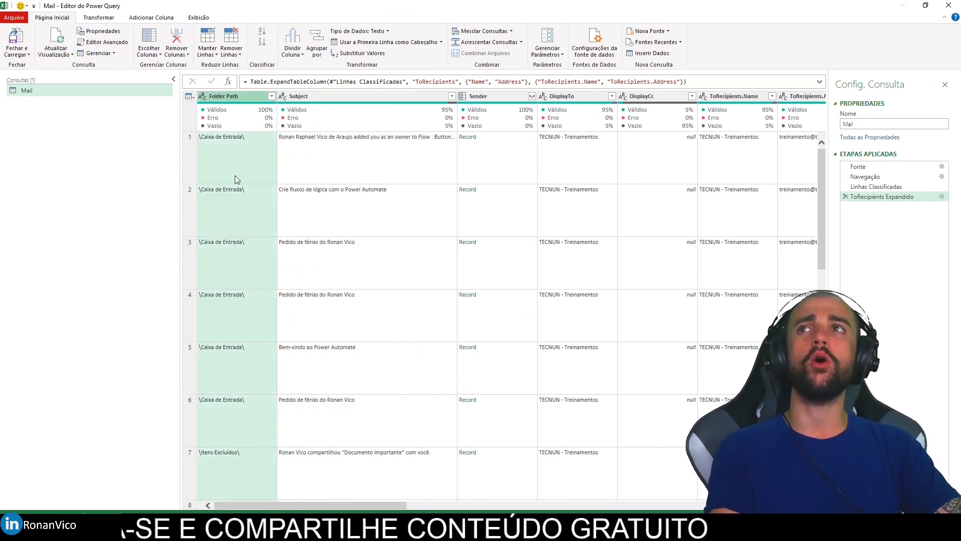
Load the Mail query into the workbook and insert a PivotTable based on the Mail table on a new worksheet
click(21, 45)
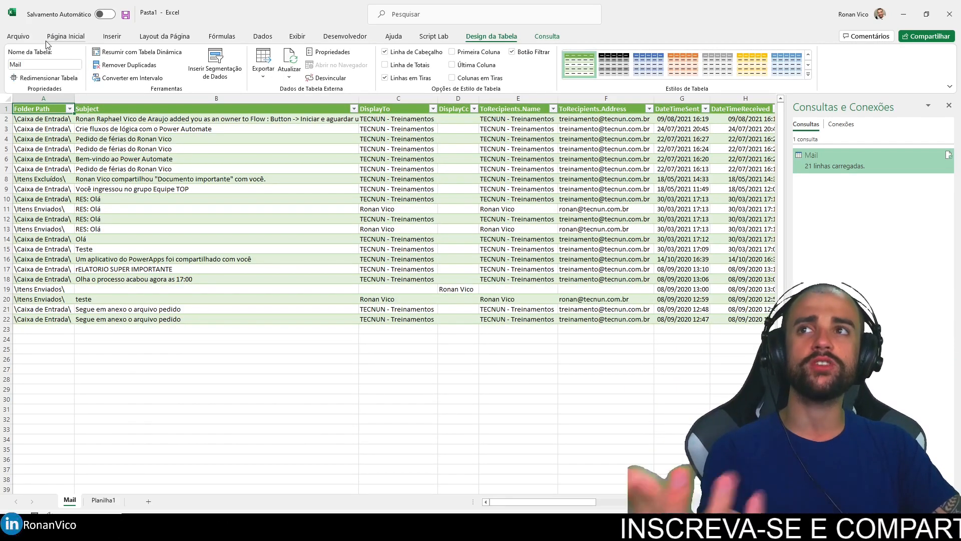
click(200, 128)
key(super+plus)
click(235, 75)
key(super+minus)
click(34, 80)
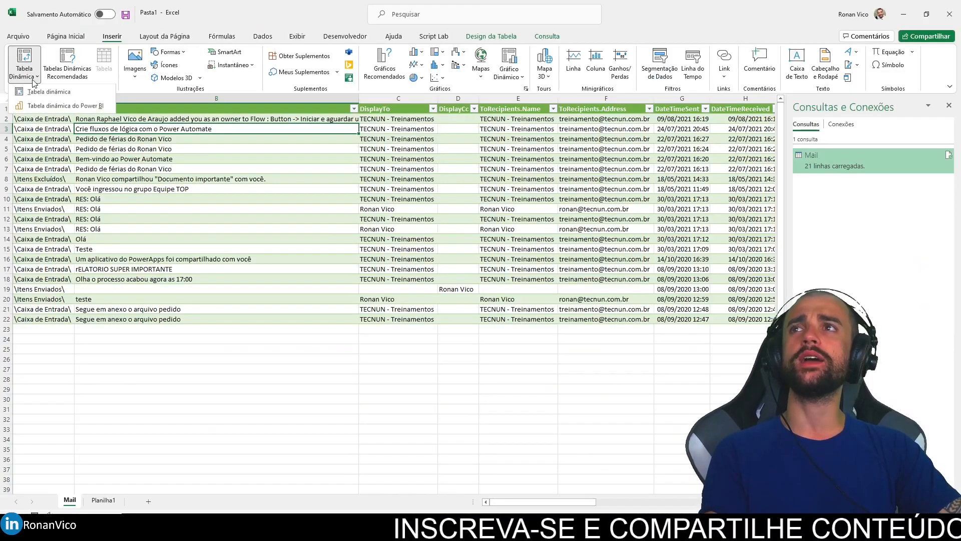
click(49, 92)
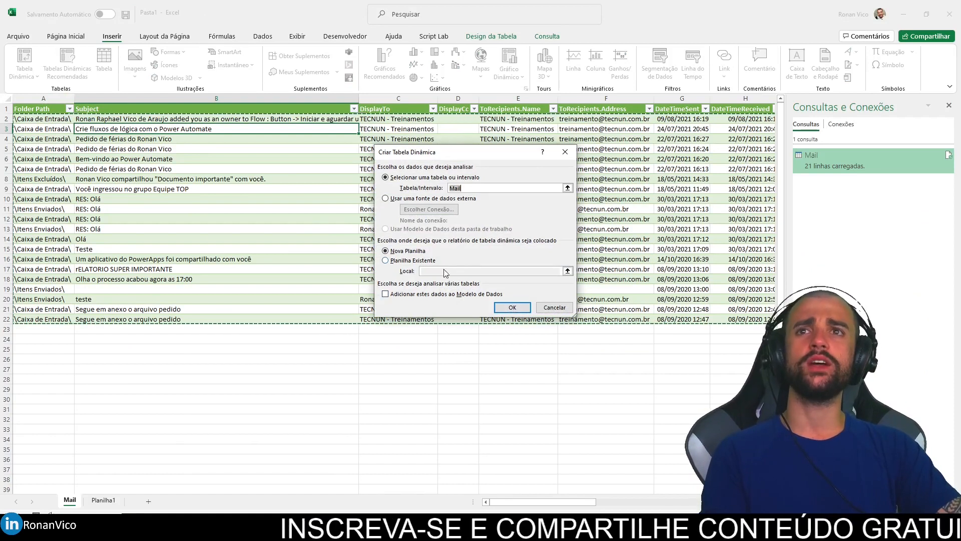
click(512, 307)
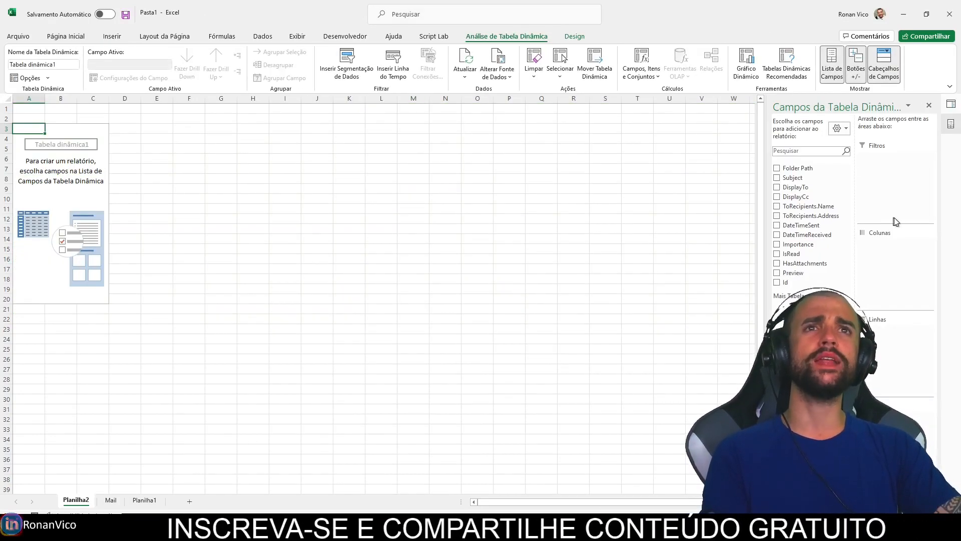
Reopen the Mail query in the Power Query Editor and expand Sender into Name and Address, keeping the original column name as prefix
key(super+plus)
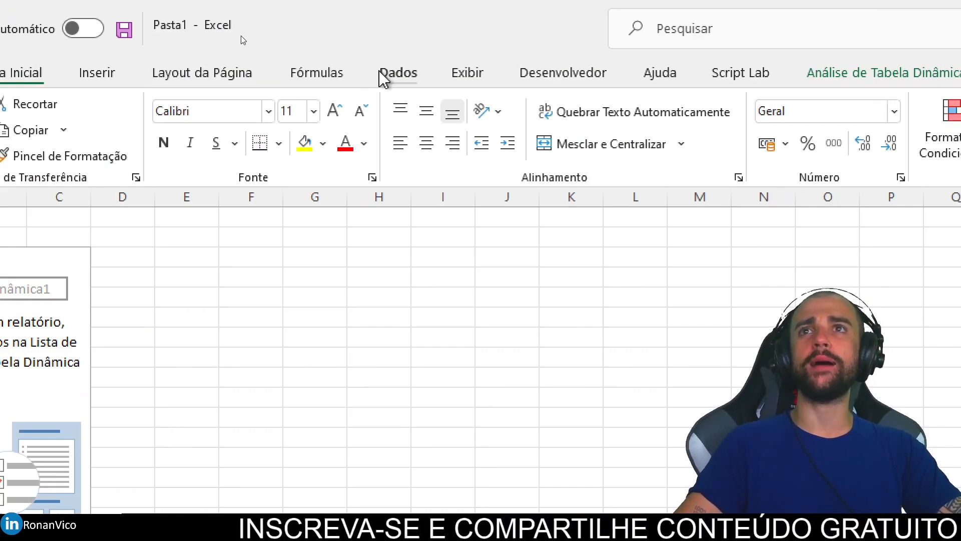
click(263, 36)
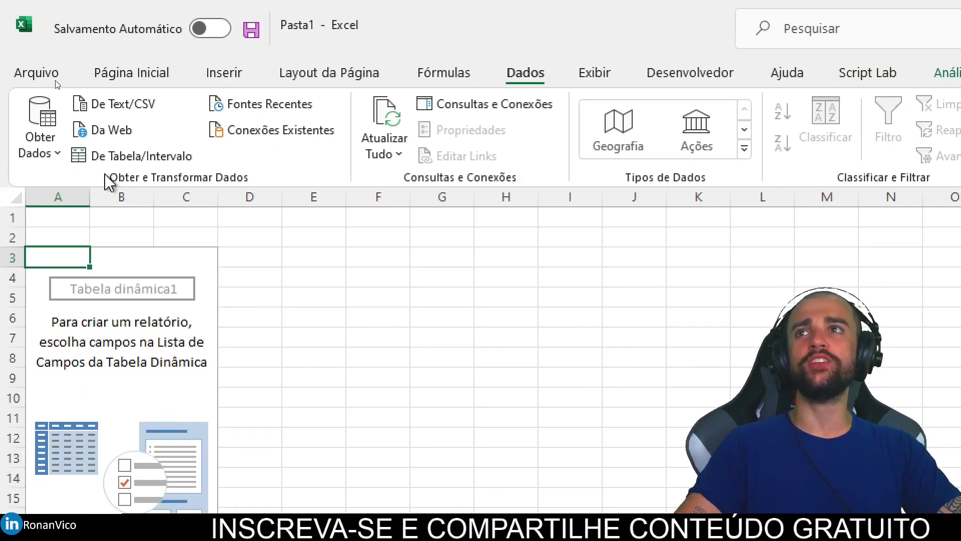
click(38, 140)
click(62, 522)
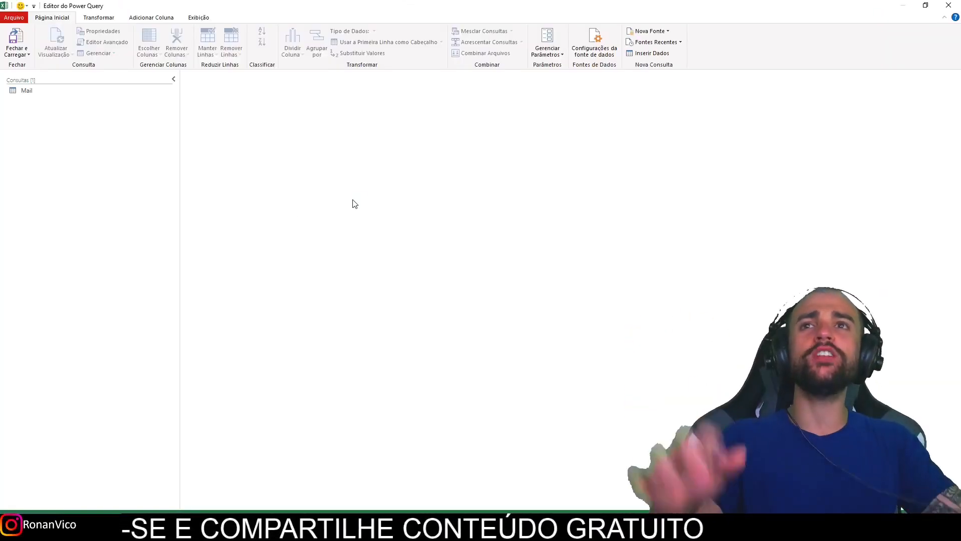
click(85, 93)
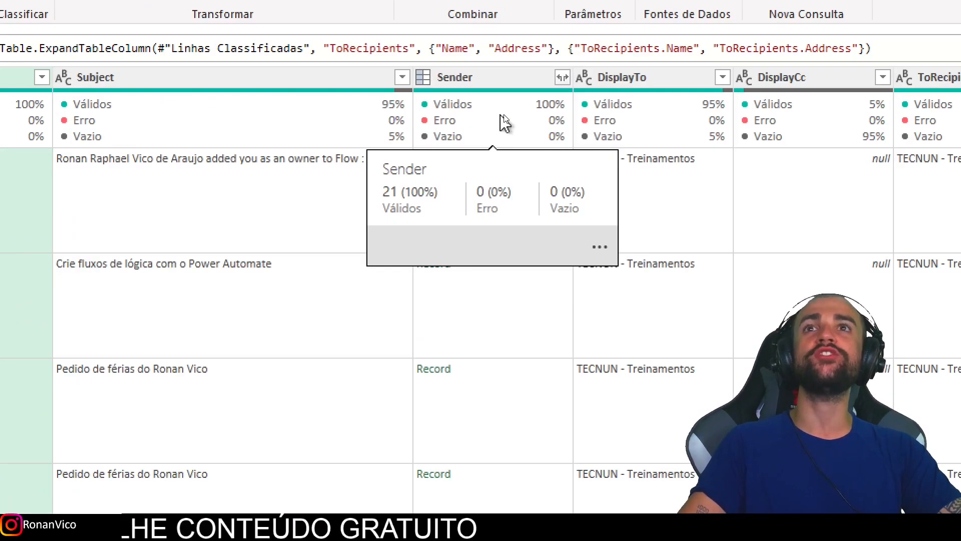
click(563, 78)
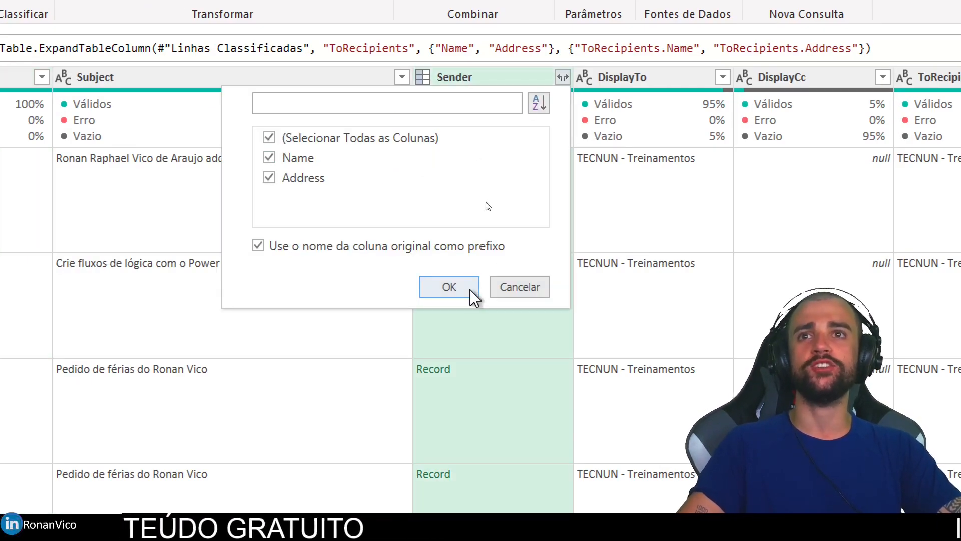
click(474, 295)
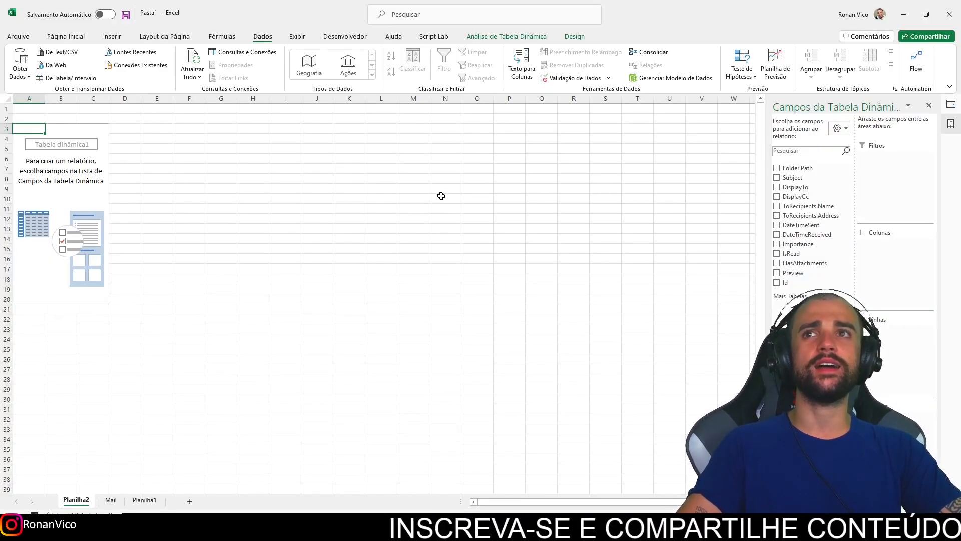
Refresh the PivotTable and lay it out with Sender.Name as rows and the count of Subject as values
right_click(71, 163)
click(107, 195)
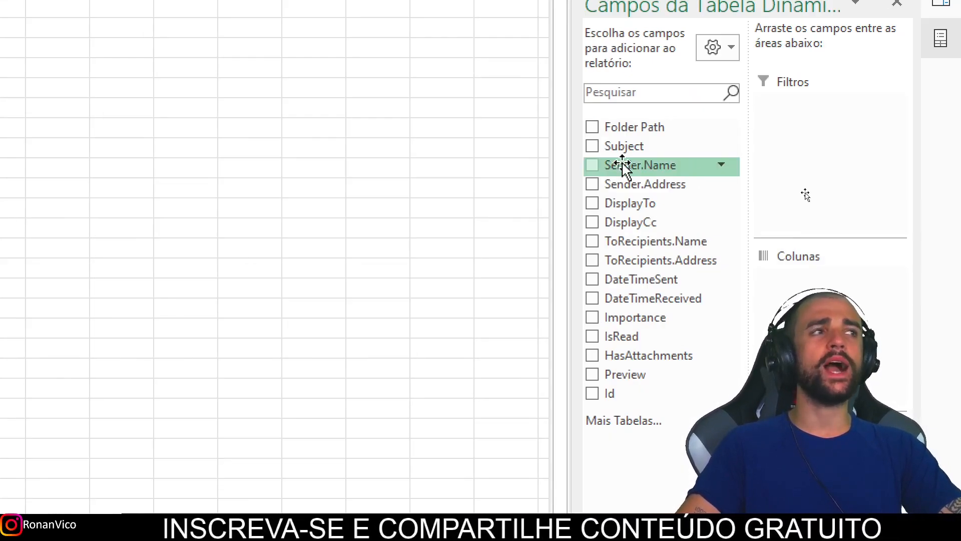
drag(671, 166, 687, 178)
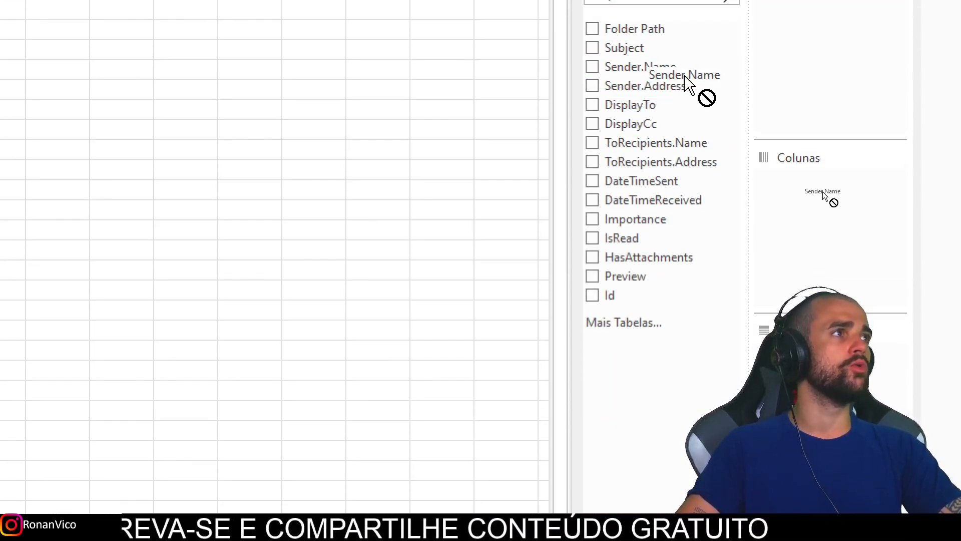
drag(685, 77, 801, 226)
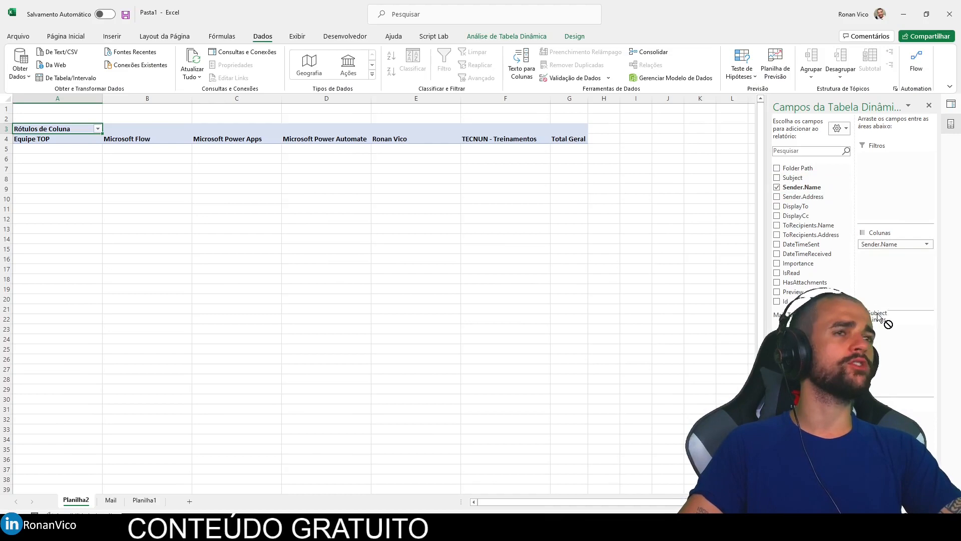
drag(793, 178, 893, 420)
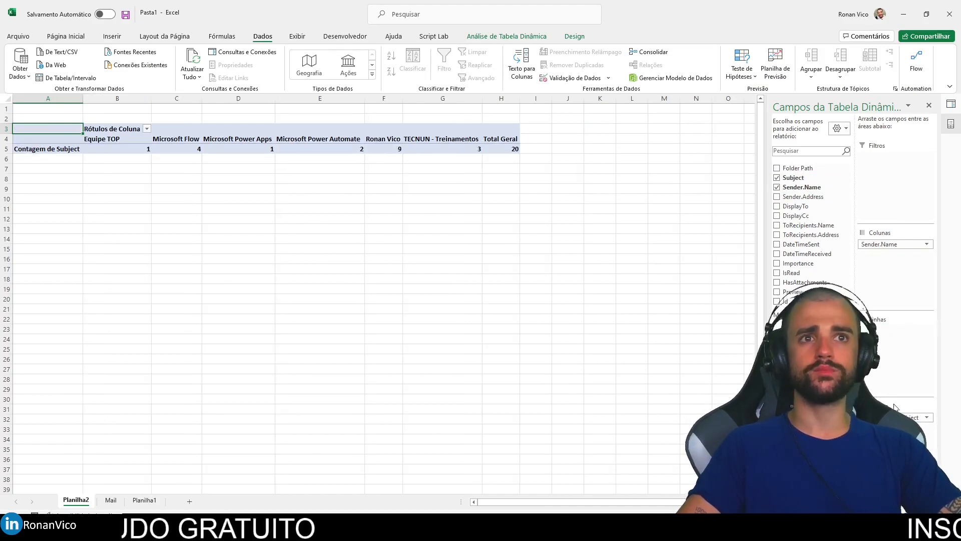
drag(877, 260, 881, 329)
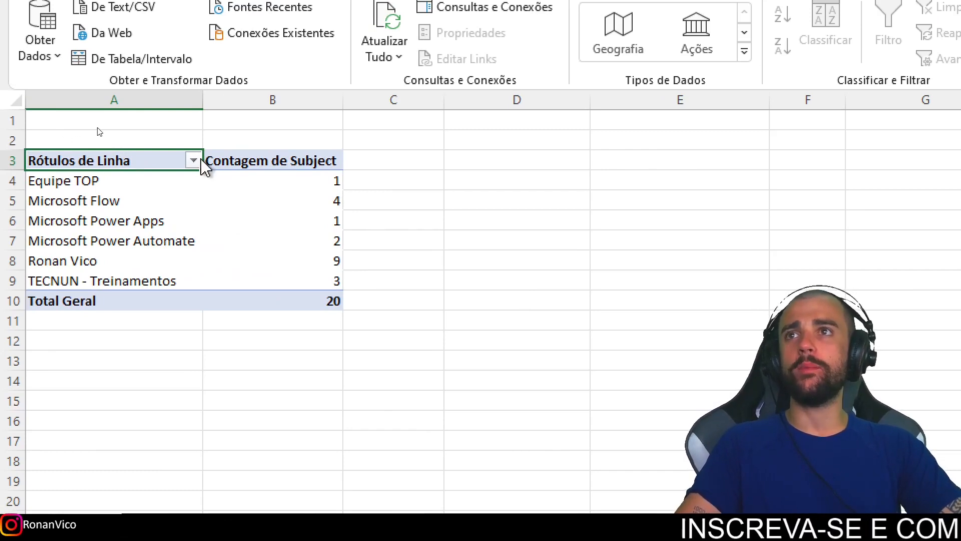
Examine the count of subjects per sender in the PivotTable
click(193, 161)
click(360, 175)
click(296, 176)
drag(120, 272, 313, 262)
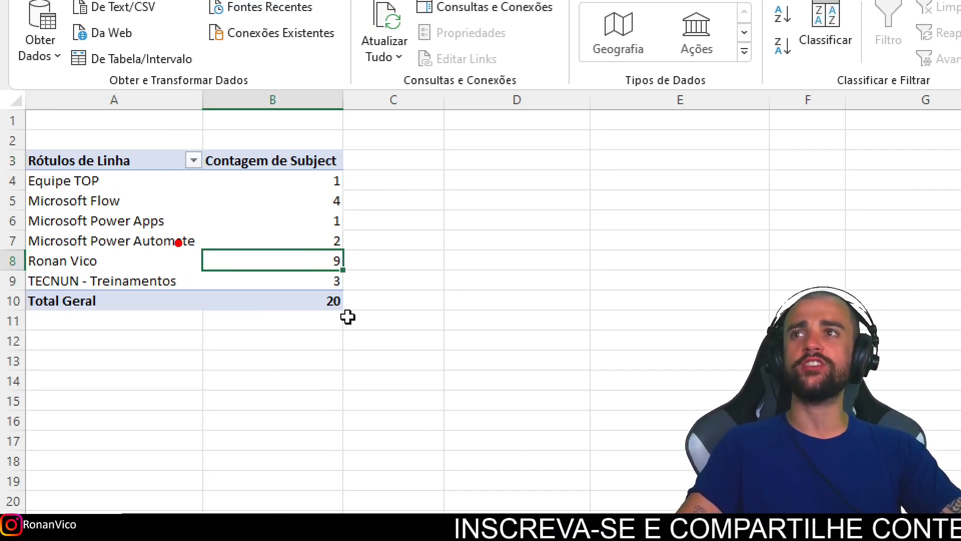
drag(336, 148, 7, 149)
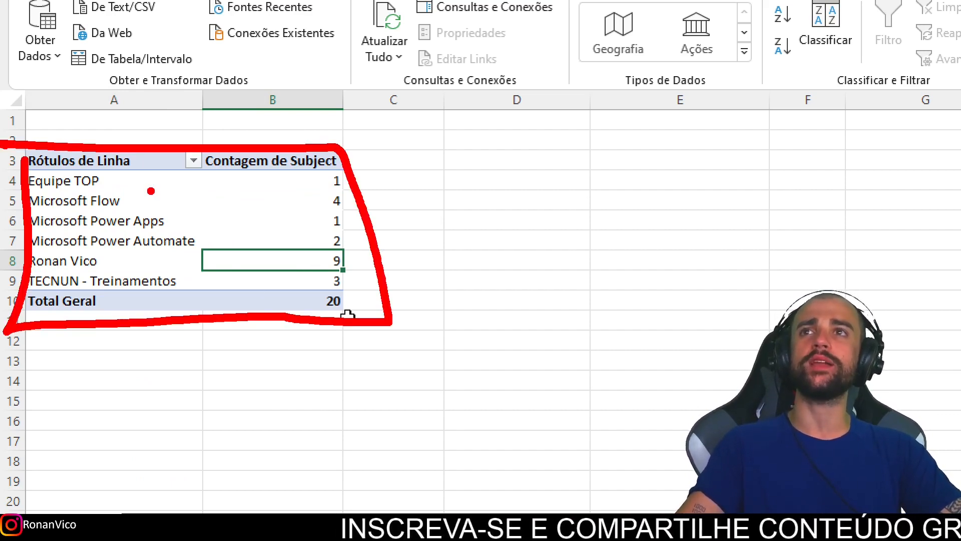
key(Escape)
drag(79, 249, 341, 255)
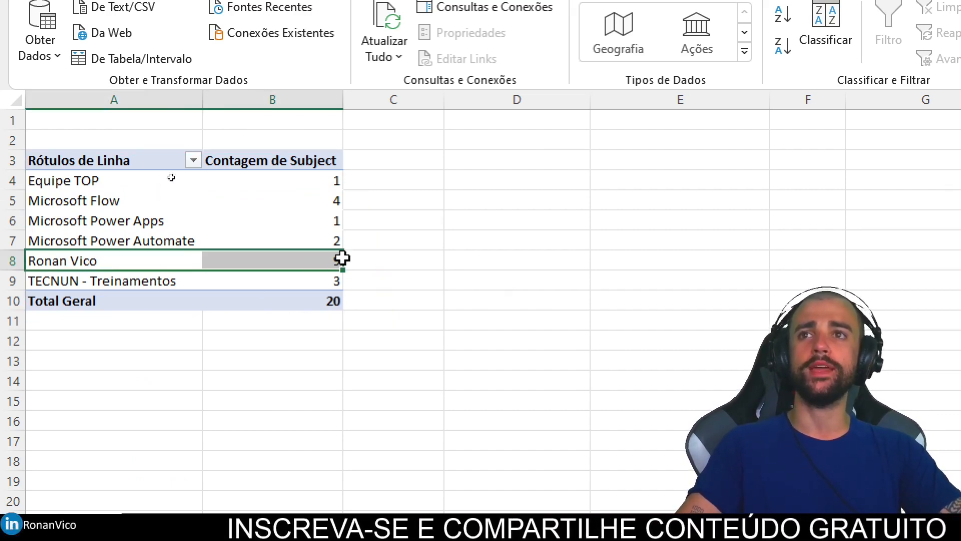
drag(113, 202, 268, 205)
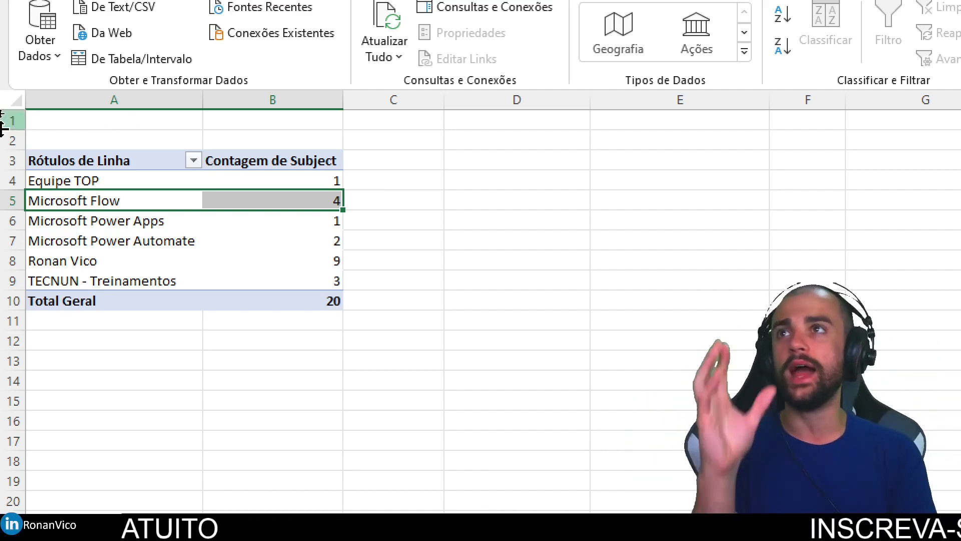
Review the data sources offered in Excel, and switch to Access to view its external data sources from online services
click(39, 54)
click(411, 280)
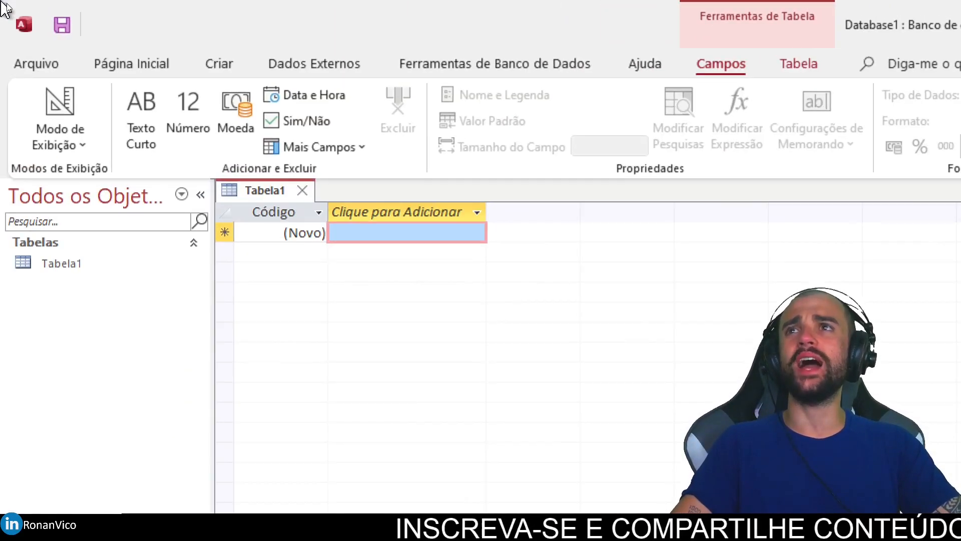
click(311, 61)
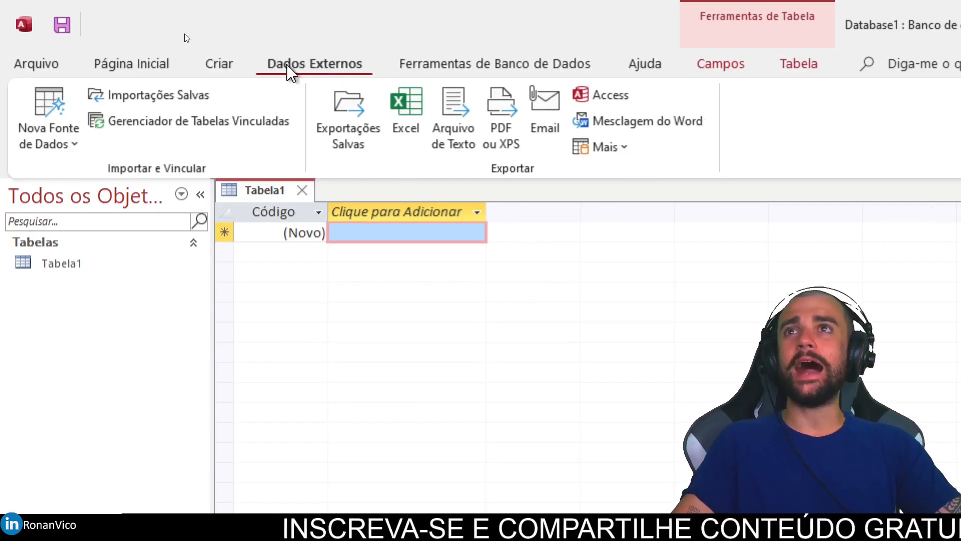
click(55, 143)
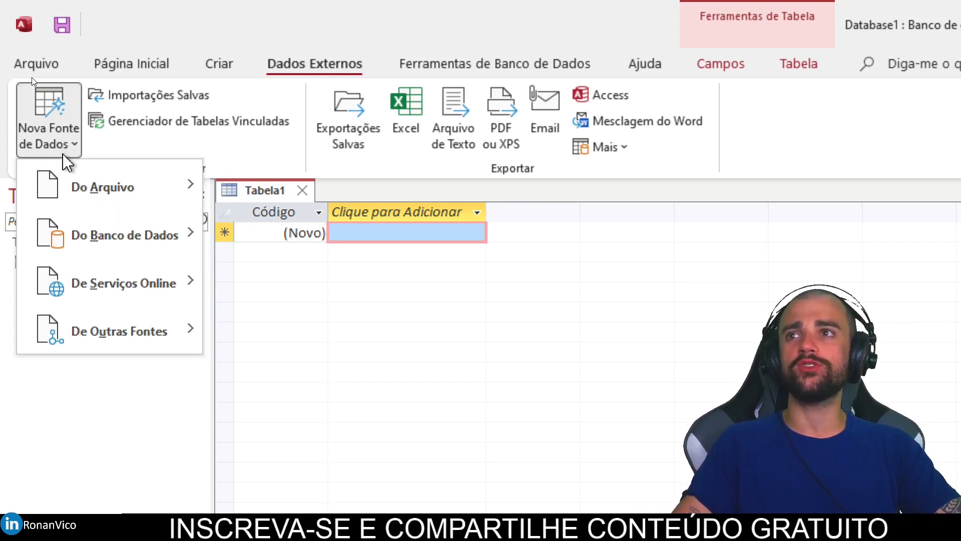
mouse_move(167, 276)
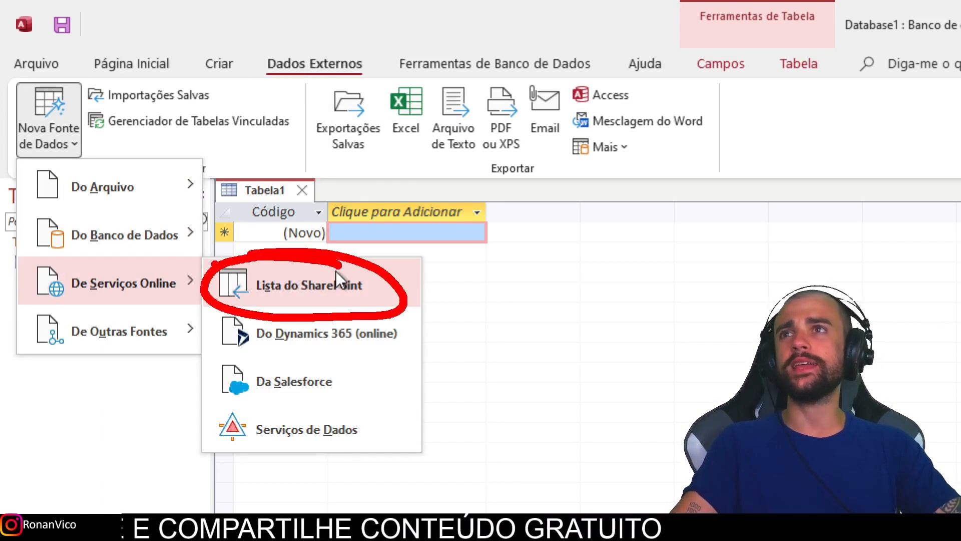
Start importing from an Outlook folder as an external source, choosing to link to the data source by creating a linked table
key(Escape)
click(70, 142)
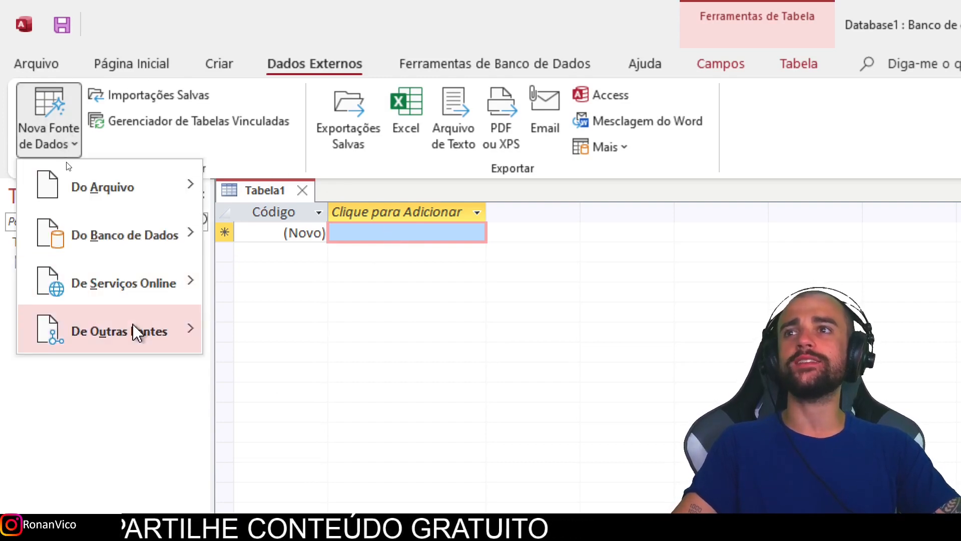
mouse_move(135, 332)
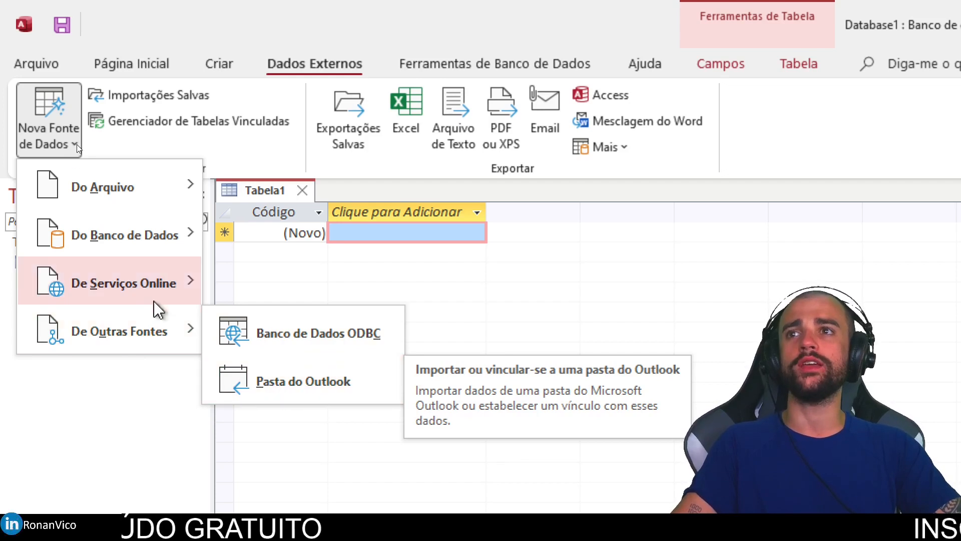
mouse_move(158, 291)
mouse_move(172, 326)
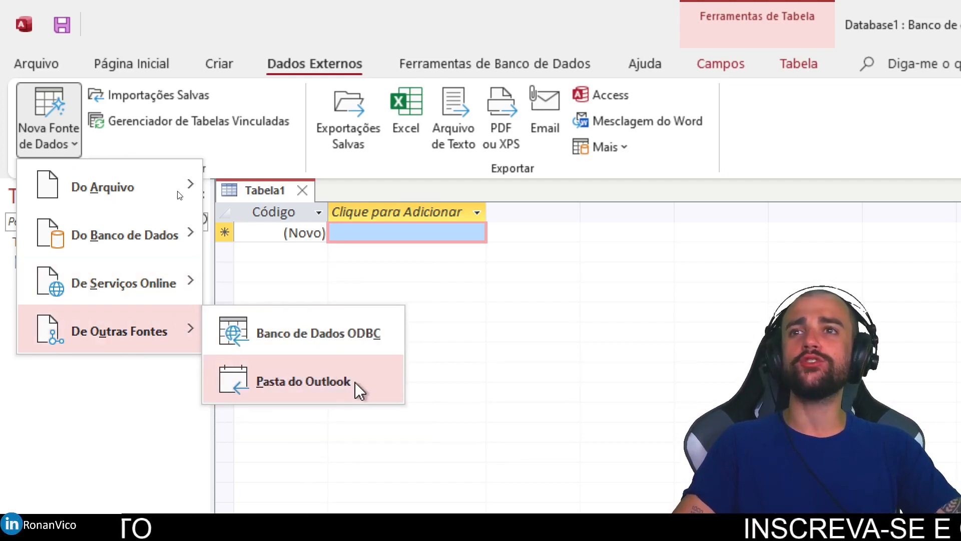
click(357, 385)
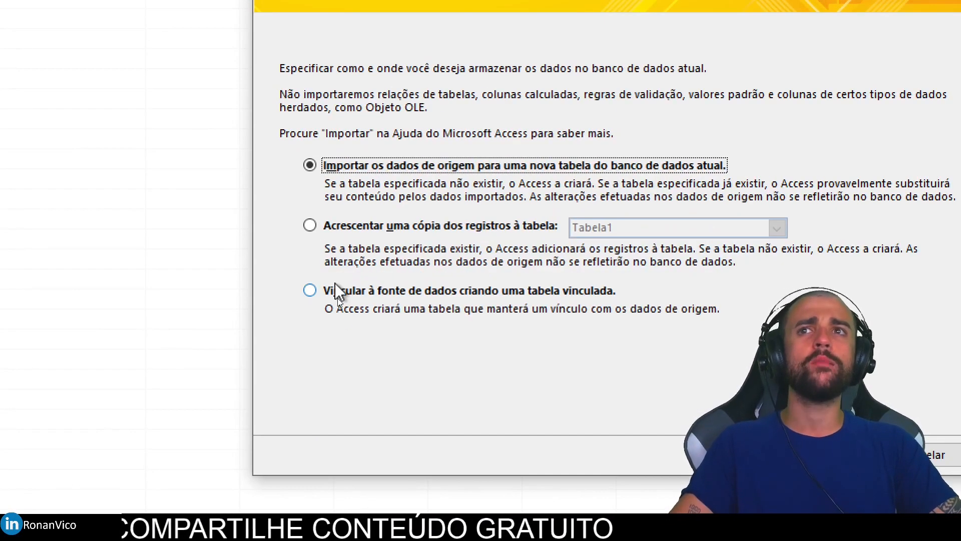
click(341, 293)
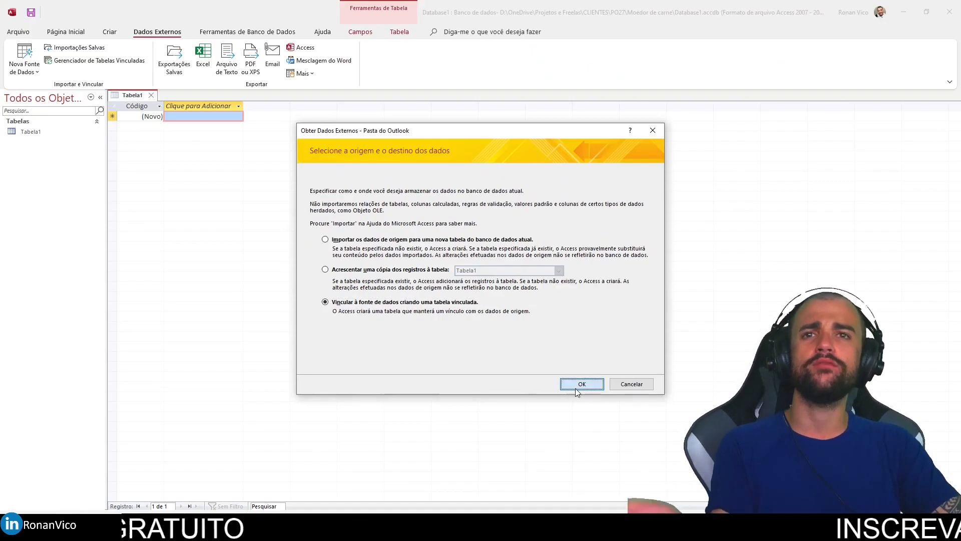
click(826, 455)
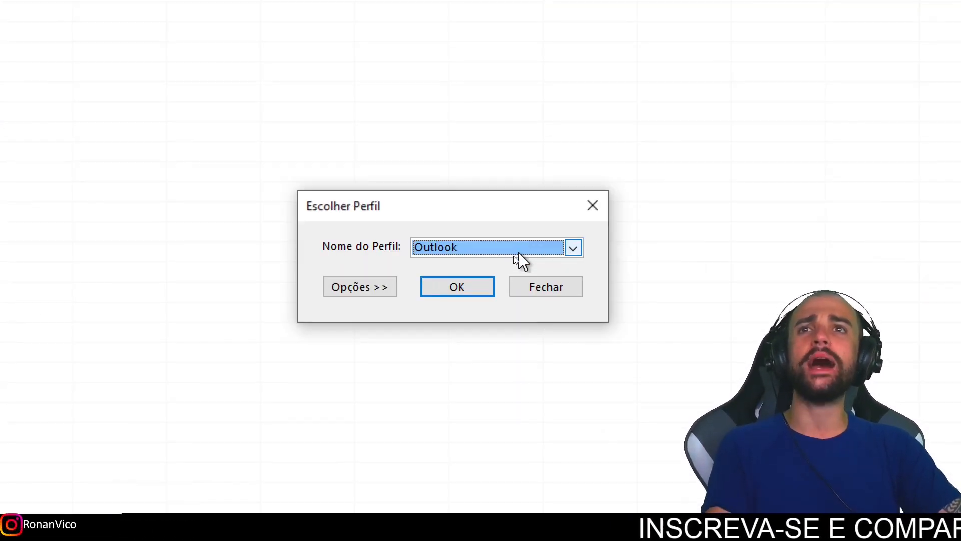
Choose the Outlook profile for the linked folder
click(561, 250)
click(548, 265)
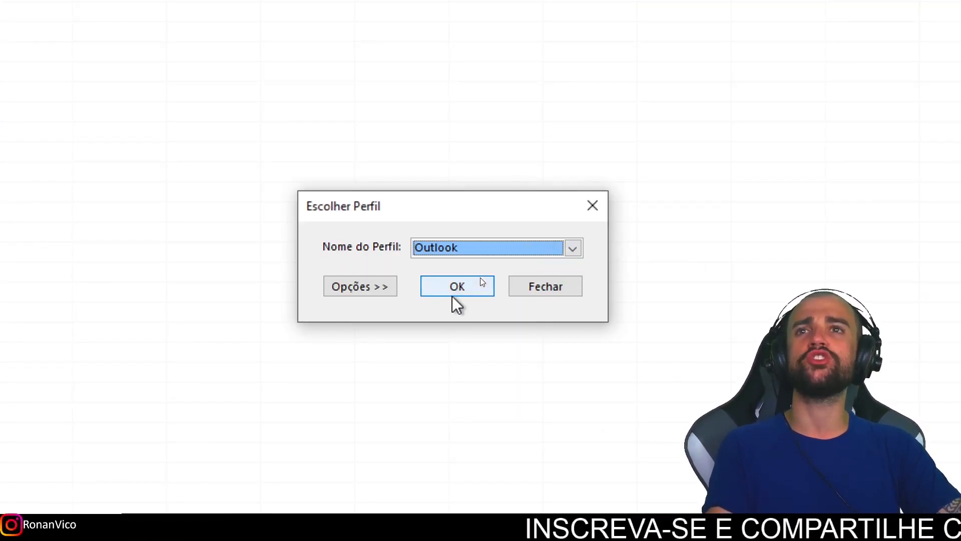
click(491, 286)
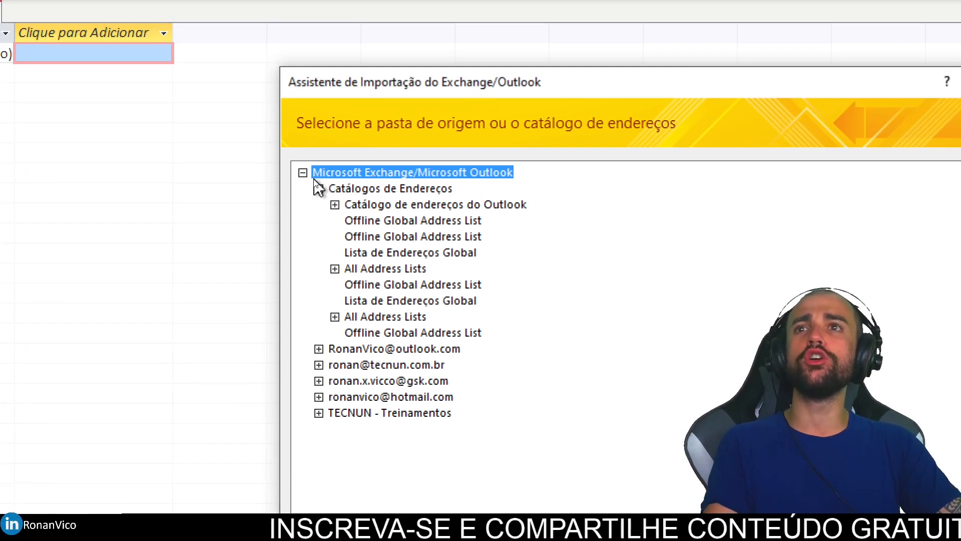
Collapse the address books in the folder tree and expand the TECNUN - Treinamentos mailbox
click(319, 189)
click(319, 189)
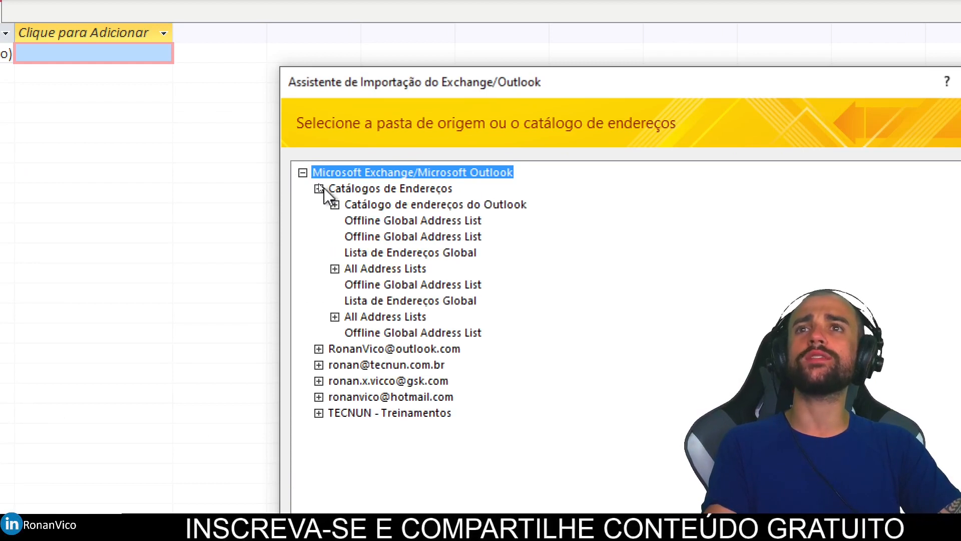
click(319, 189)
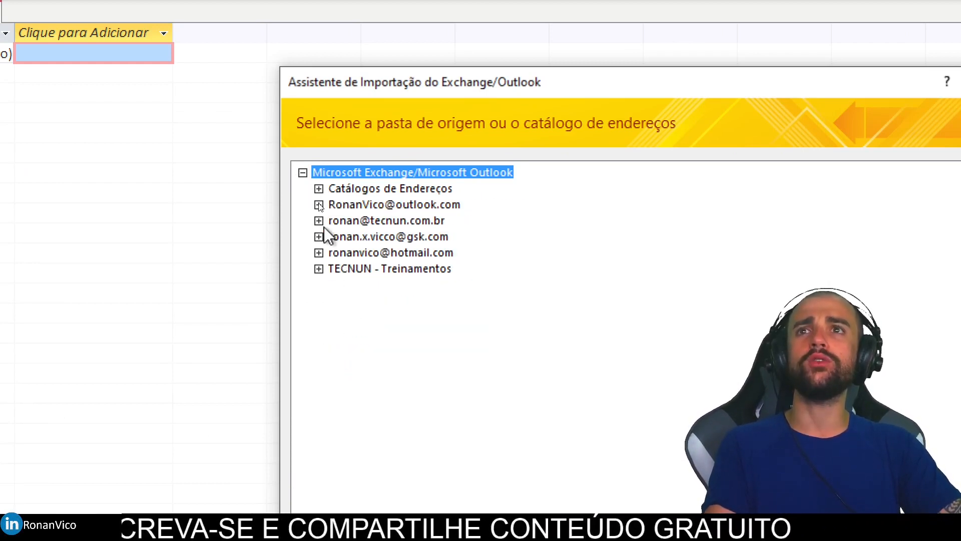
click(385, 270)
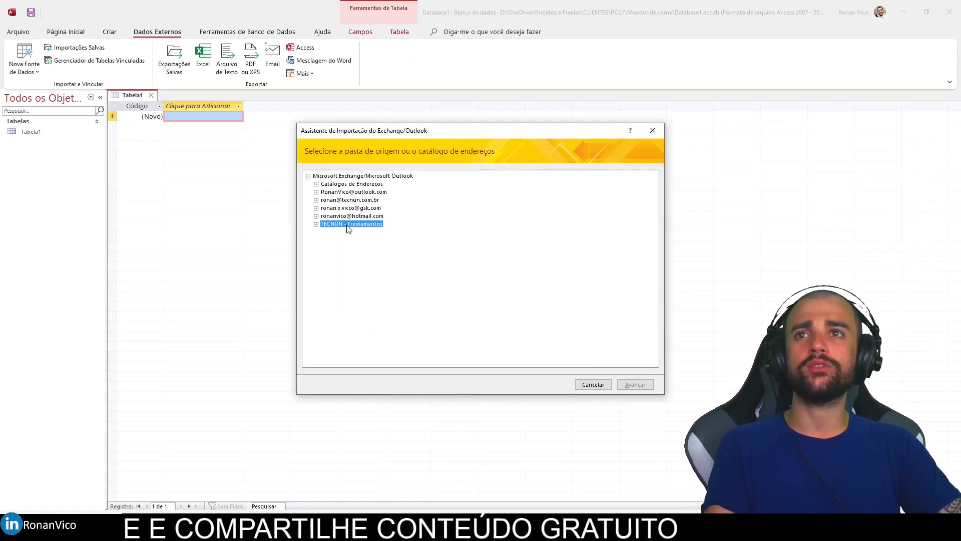
click(316, 224)
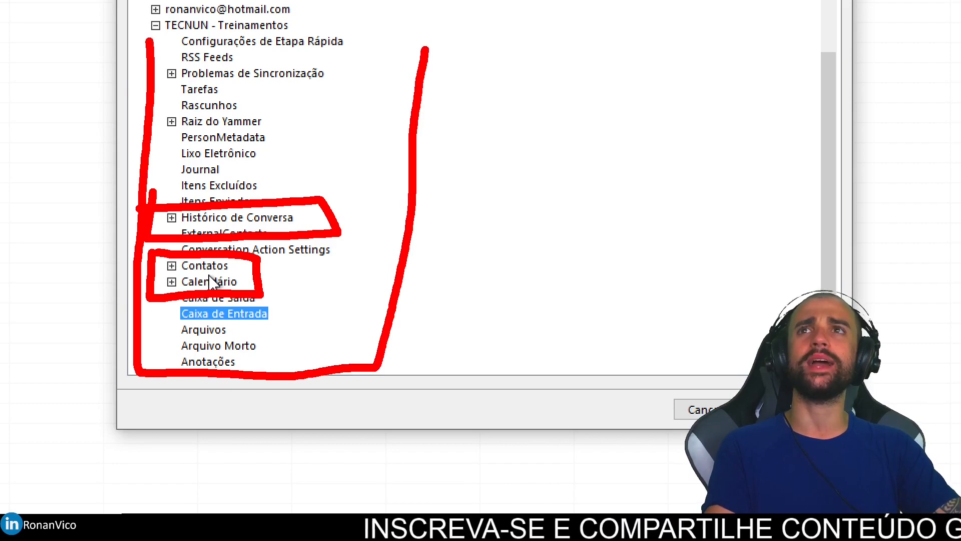
Select the mailbox's Caixa de Entrada folder and finish linking it as the table Caixa de Entrada
drag(425, 49, 187, 35)
key(Escape)
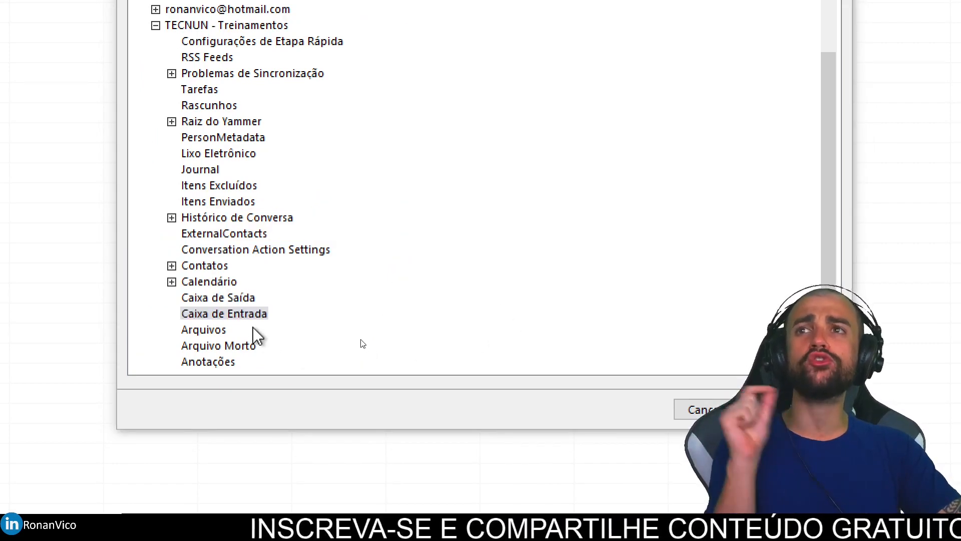
click(640, 388)
click(248, 316)
click(787, 413)
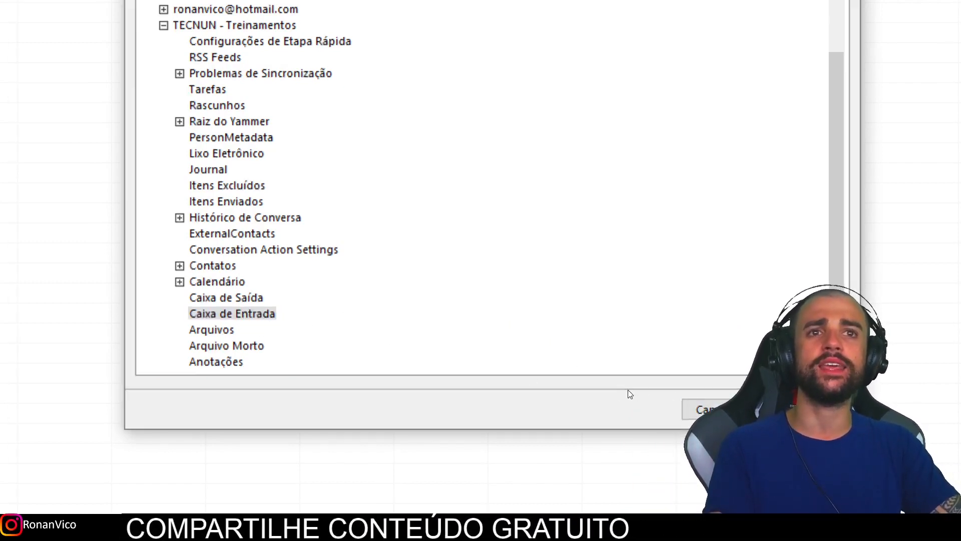
key(ctrl+4)
click(650, 334)
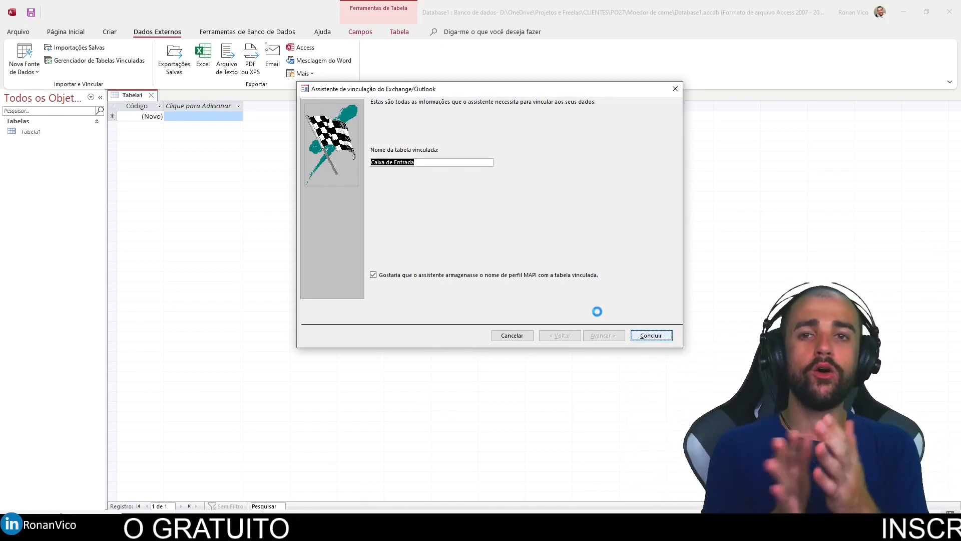
click(485, 293)
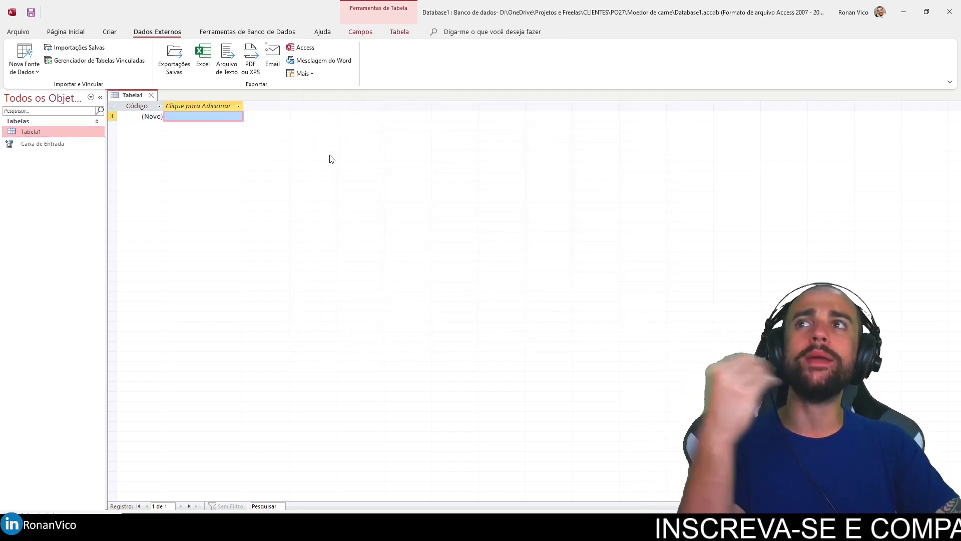
Open the linked Caixa de Entrada table, close Tabela1, and widen the Para and Recebida columns to fit their contents
click(67, 144)
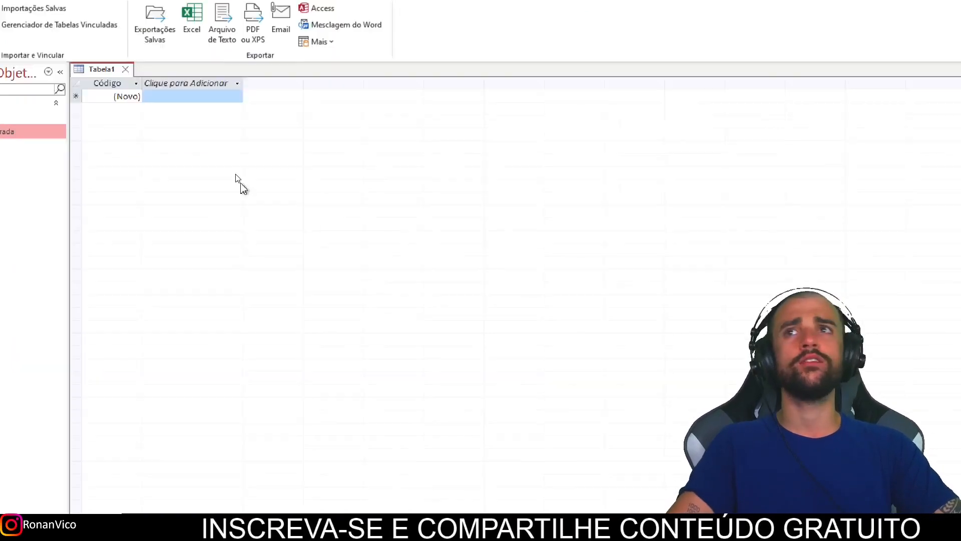
double_click(150, 136)
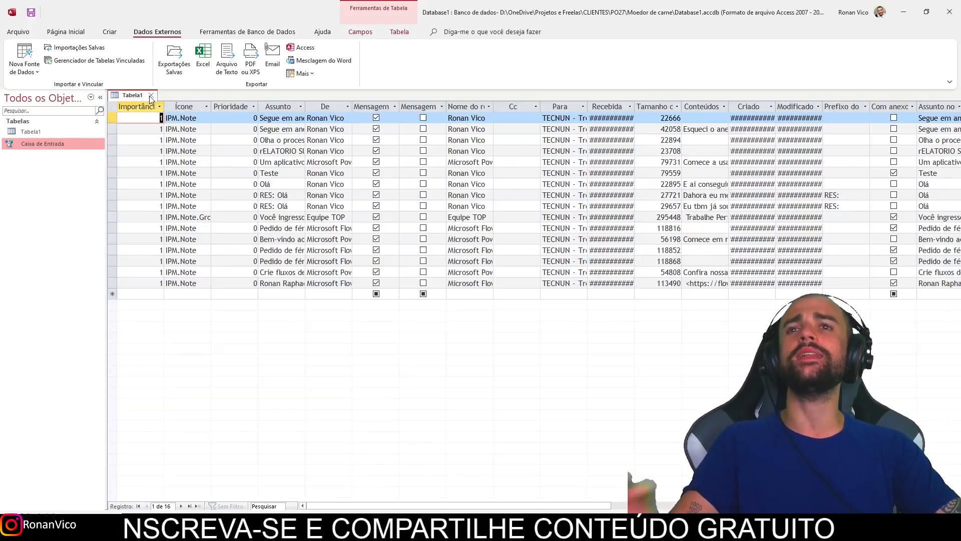
click(151, 95)
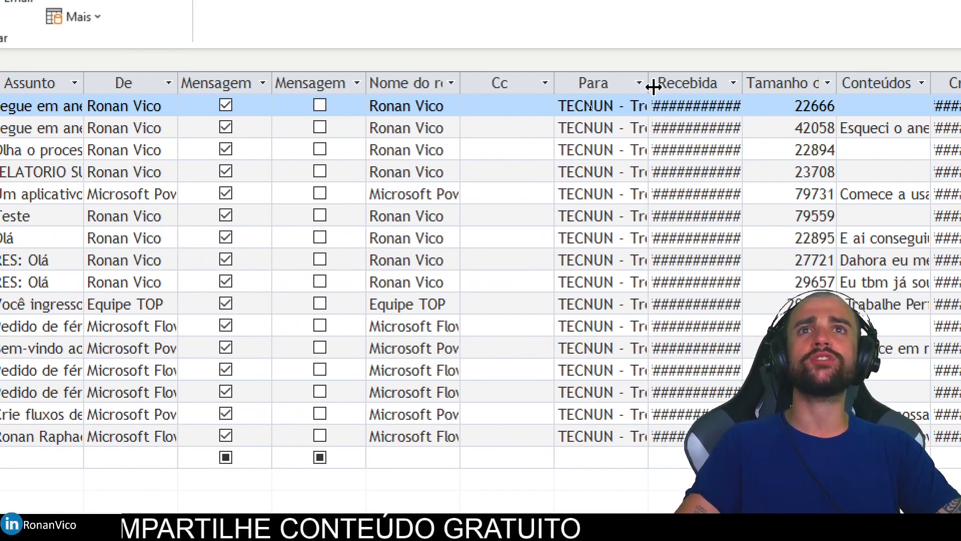
double_click(650, 84)
double_click(825, 88)
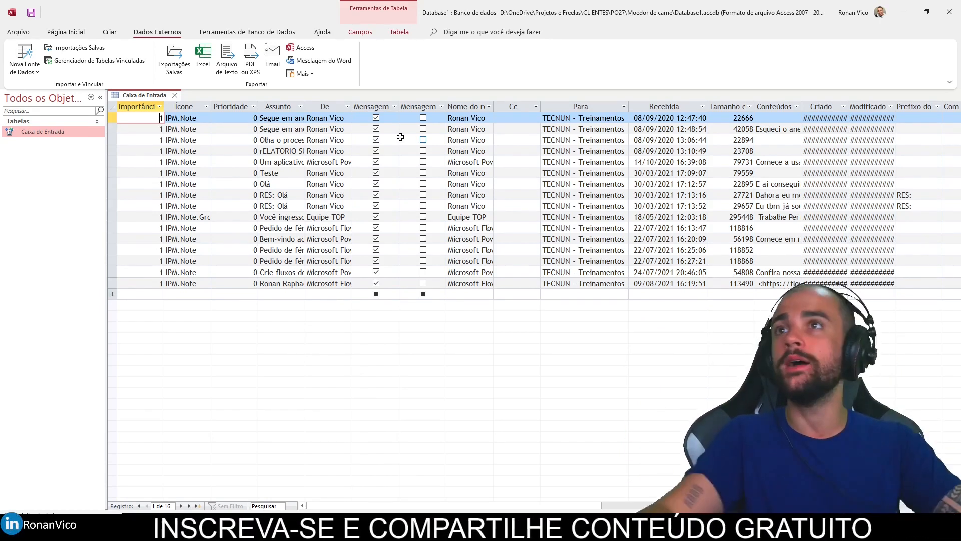
Create an SQL query selecting all fields from [CAIXA DE ENTRADA] where Nome equals the sender's full name, and run it
click(110, 32)
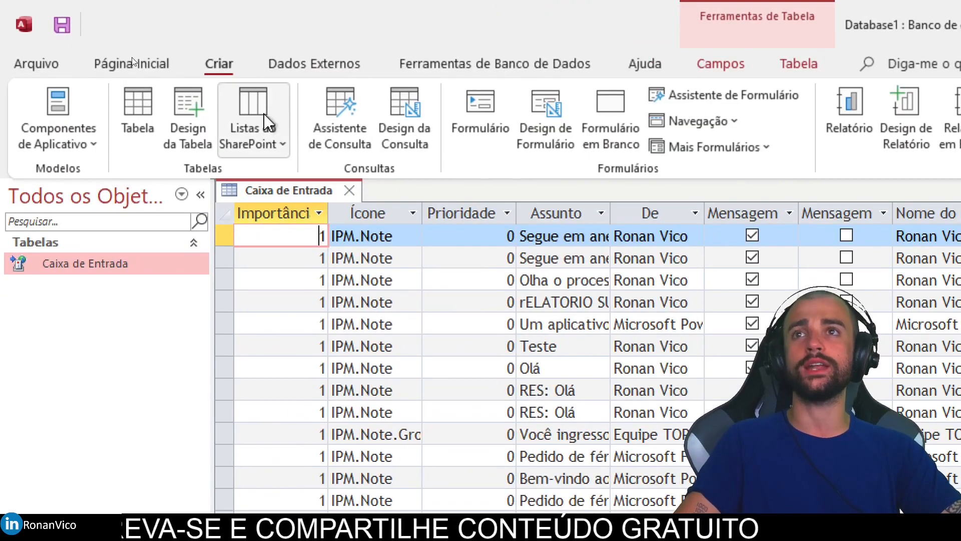
click(403, 141)
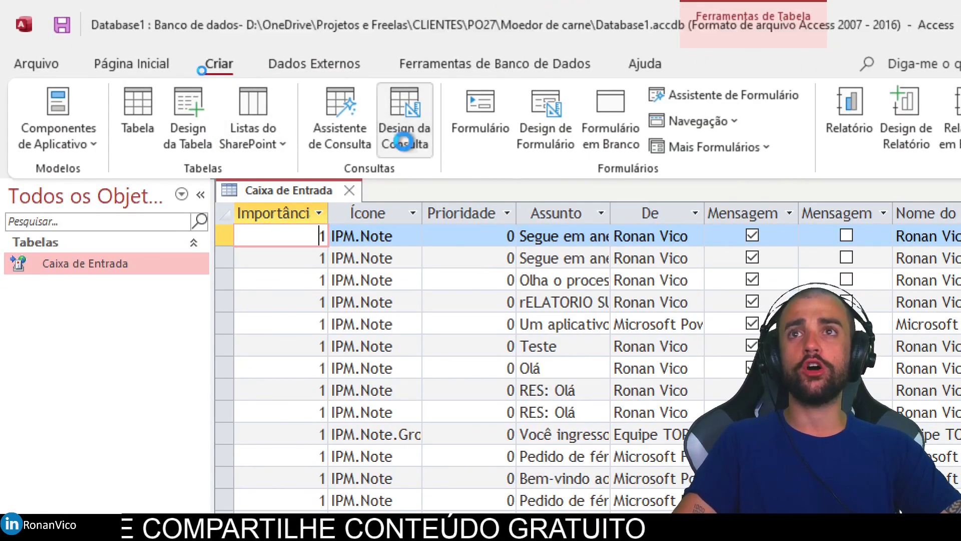
right_click(391, 189)
click(471, 260)
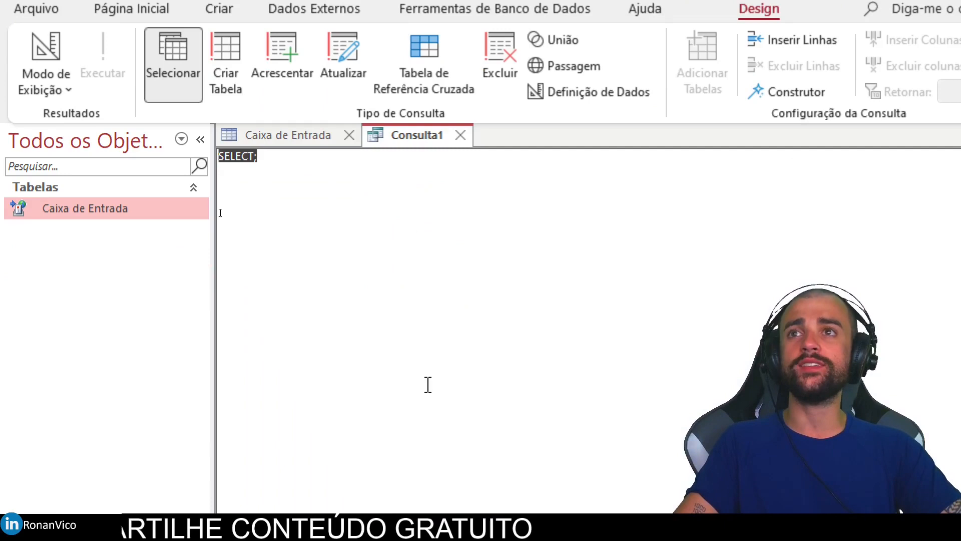
click(436, 344)
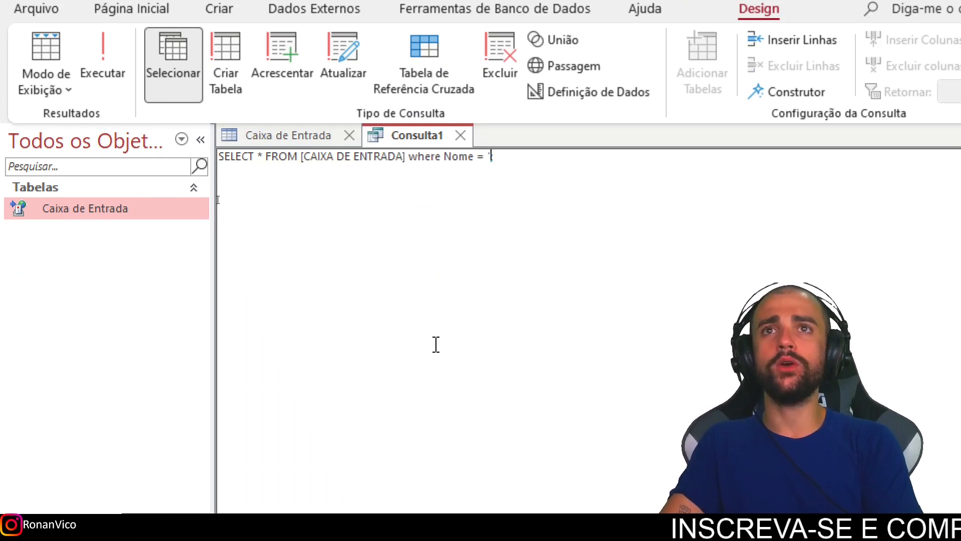
right_click(427, 144)
click(505, 301)
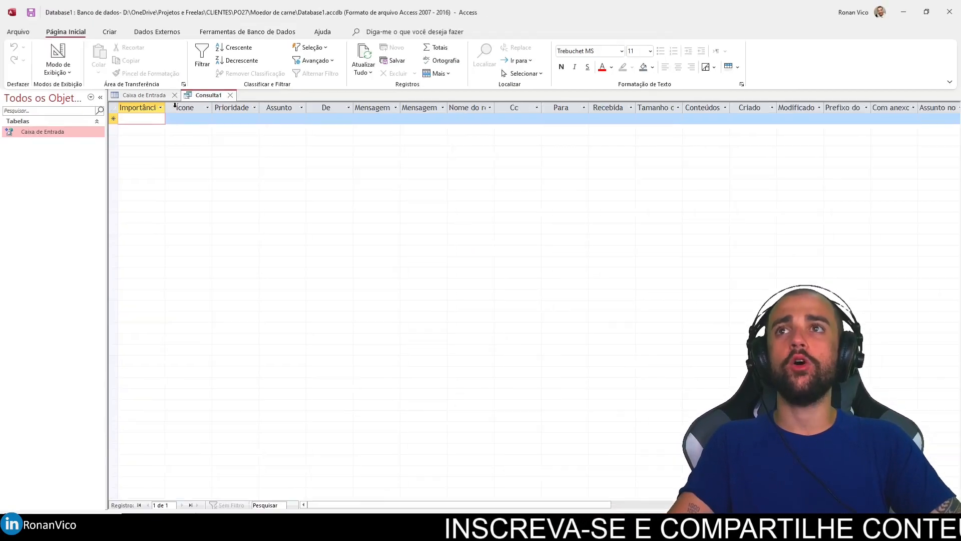
Check the sender field in the Caixa de Entrada table, replace Nome with De in the query's condition, and run it
click(311, 136)
click(695, 194)
click(539, 145)
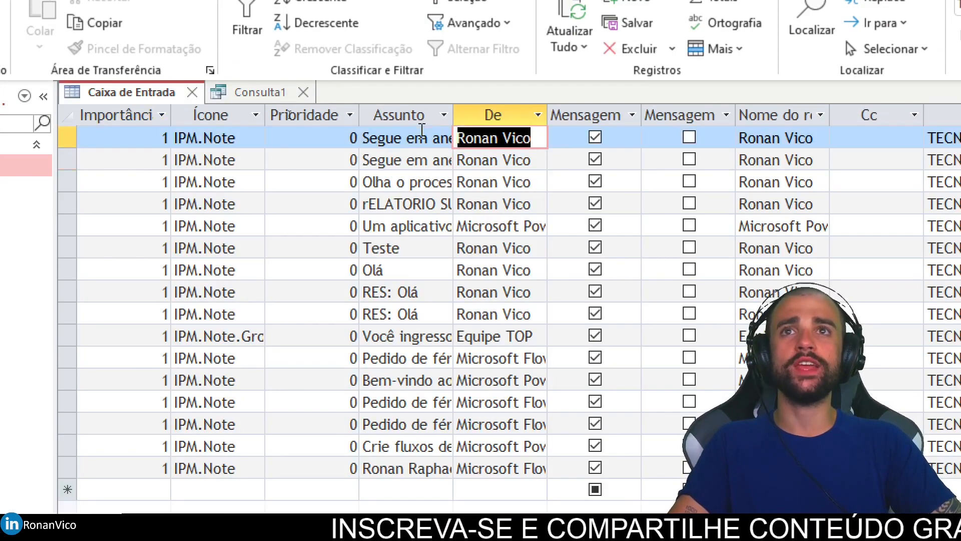
click(258, 95)
right_click(257, 91)
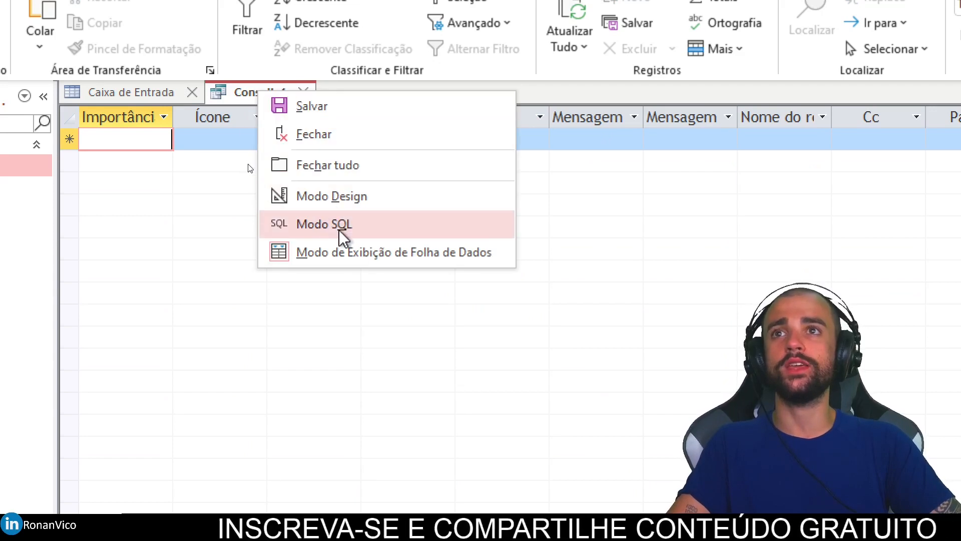
click(339, 231)
click(332, 114)
double_click(307, 113)
text(De)
right_click(275, 93)
click(361, 253)
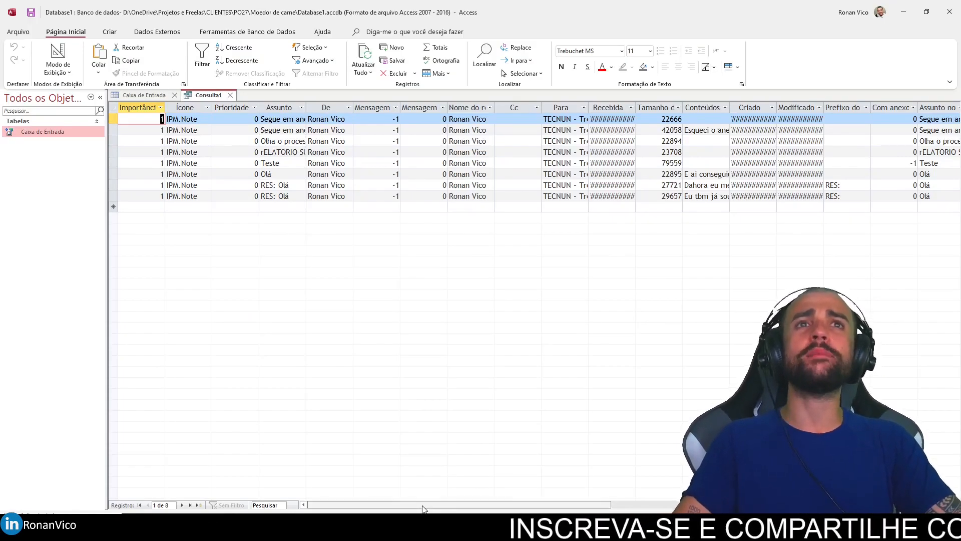
Widen the Assunto normalizado column in the query results to fit its contents
drag(422, 506, 565, 506)
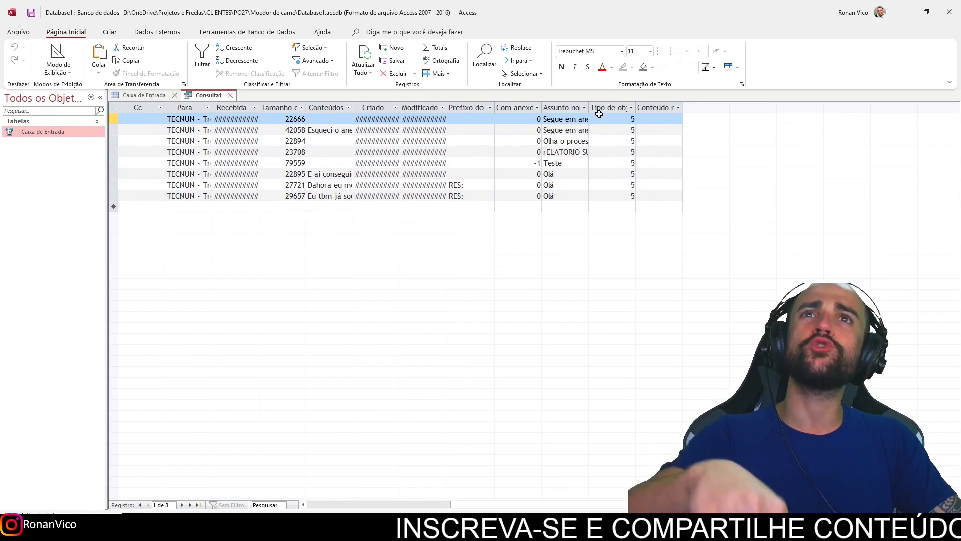
double_click(589, 107)
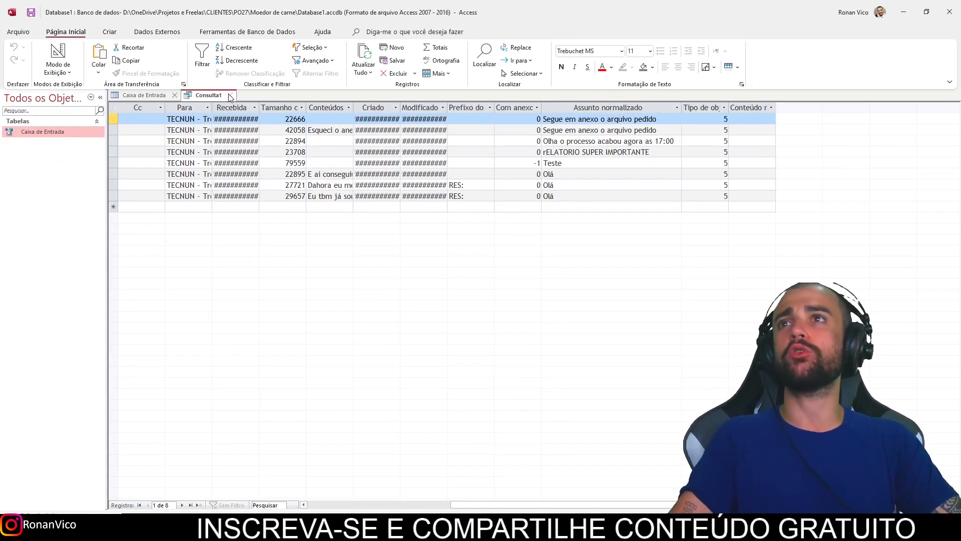
Show the SQL statement of Consulta1, and widen the Assunto normalizado column in the Caixa de Entrada table
right_click(213, 96)
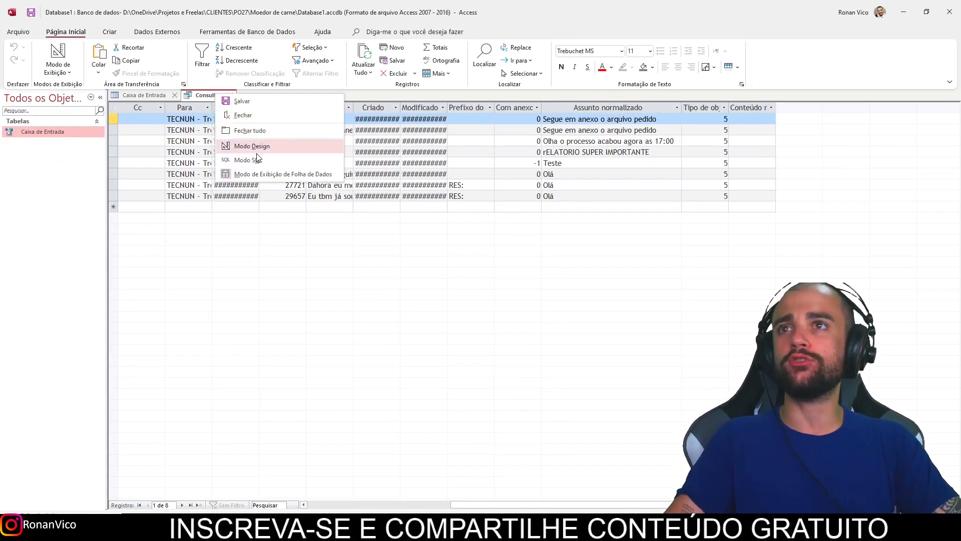
click(259, 162)
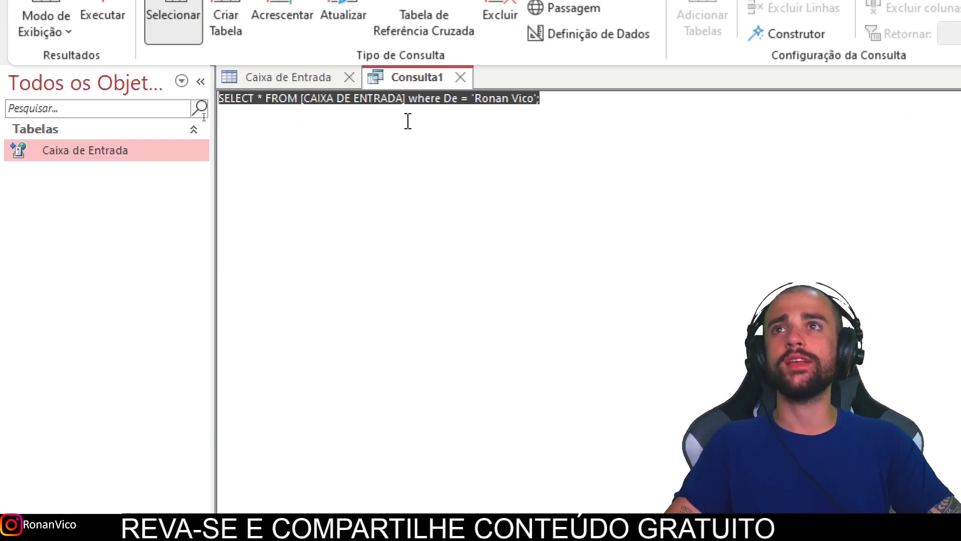
click(204, 116)
double_click(449, 98)
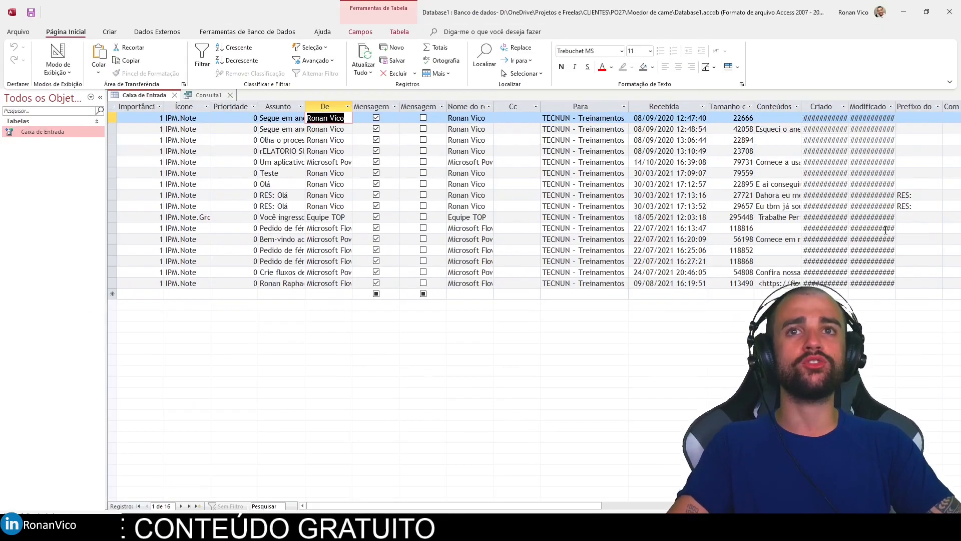
drag(582, 506, 682, 507)
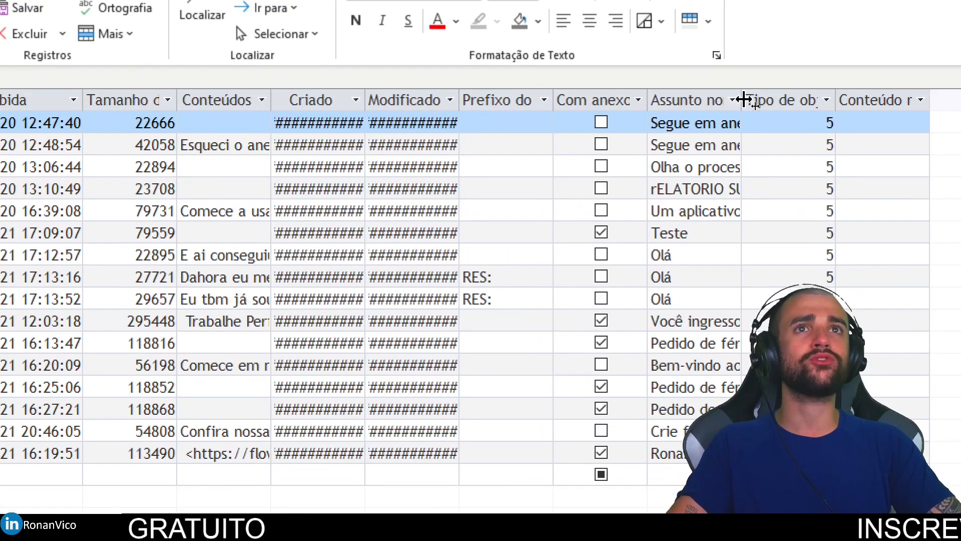
drag(743, 99, 833, 100)
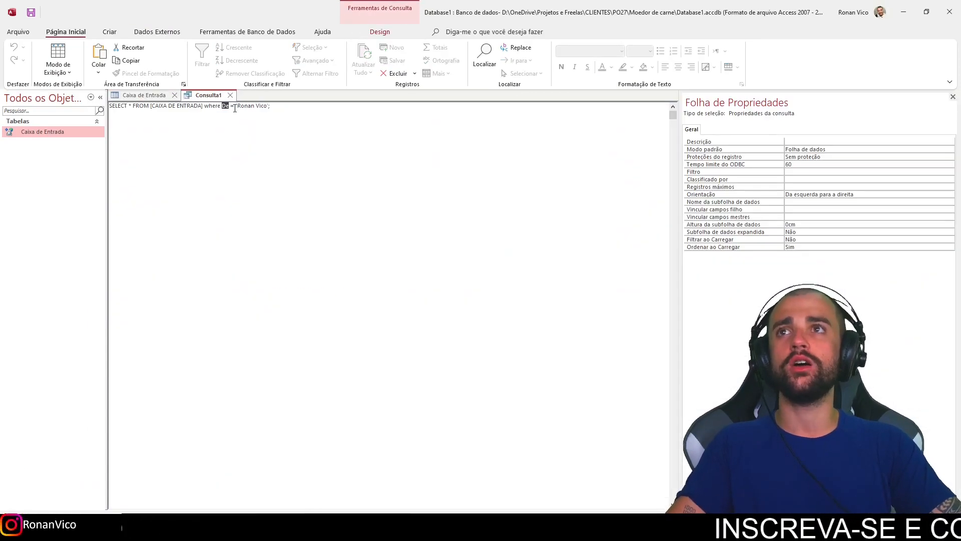
Replace De with [Assunto Normalizado] in the query's where condition and change the equals operator to like
key(BackSpace)
key(BackSpace)
key(BackSpace)
key(BackSpace)
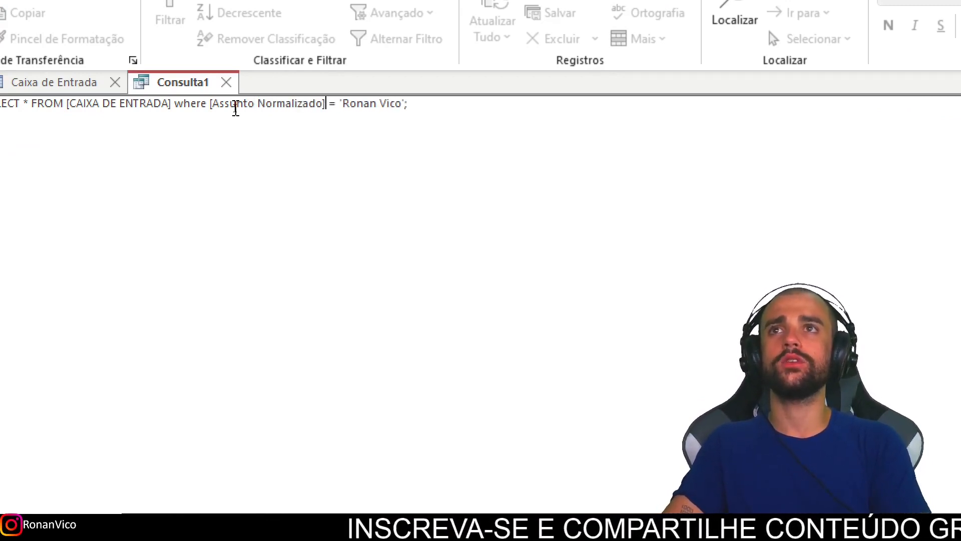
text(ke)
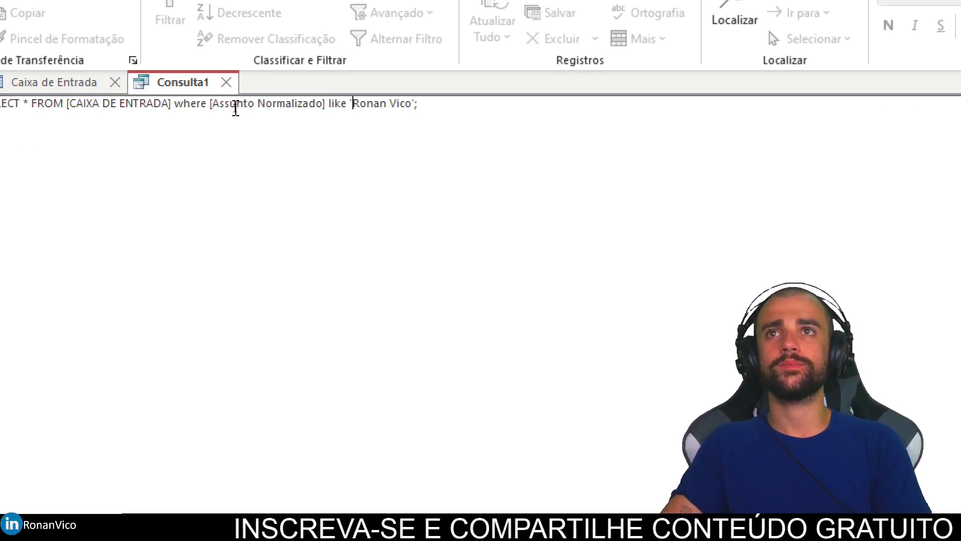
Replace the sender's name in the condition with the pattern '%Segue%' and run the query
key(BackSpace)
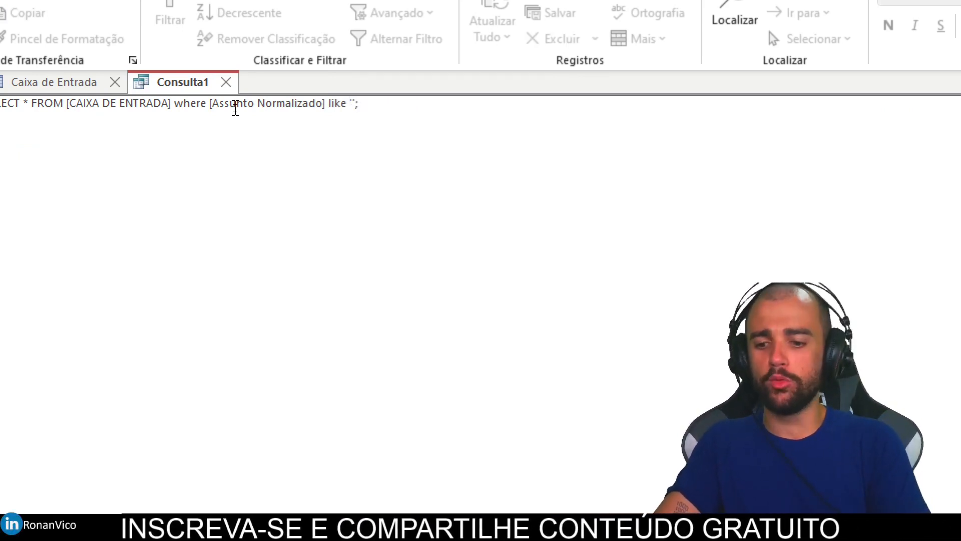
text(%%)
key(Left)
text(Se)
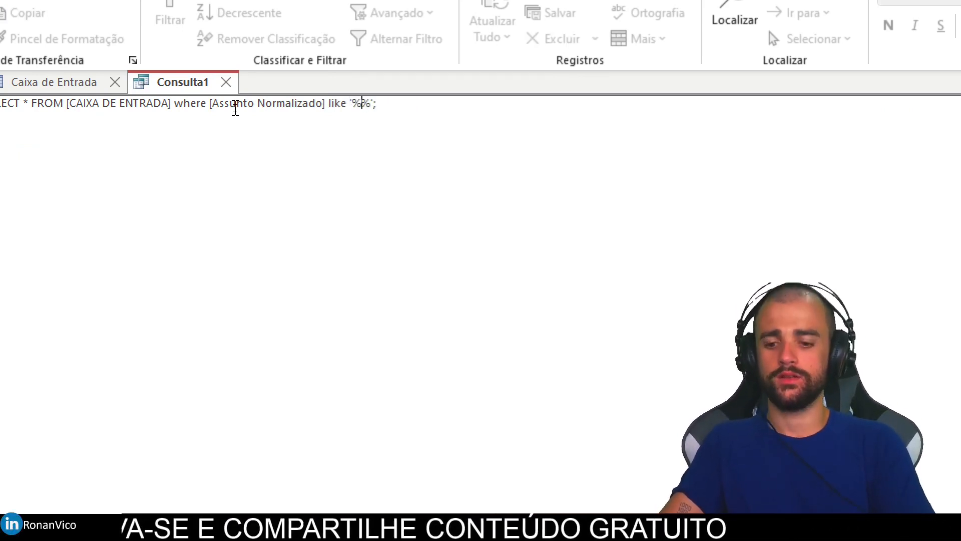
text(ge)
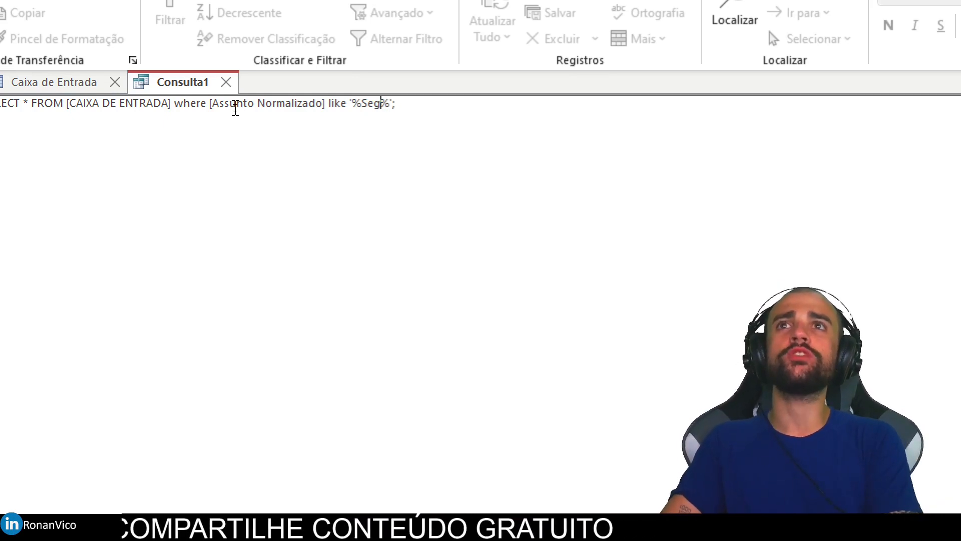
right_click(187, 83)
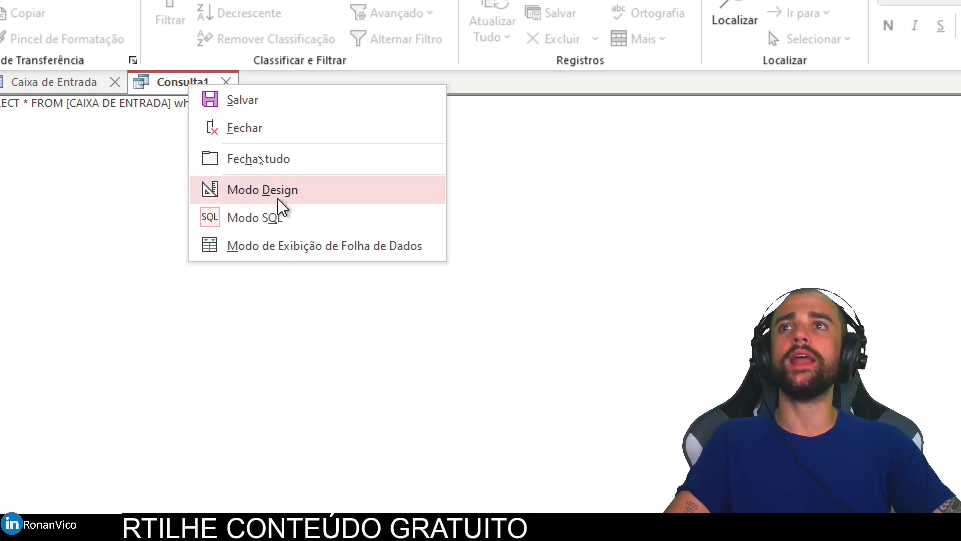
click(309, 245)
Reopen the query's SQL, replace both % wildcards around Segue with *, and run it
right_click(329, 78)
right_click(306, 81)
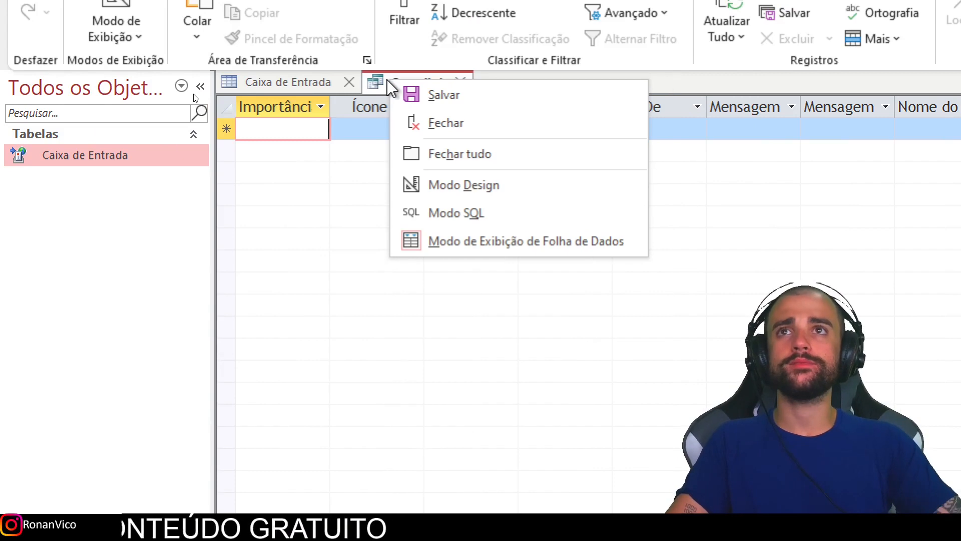
click(340, 84)
right_click(224, 97)
click(240, 160)
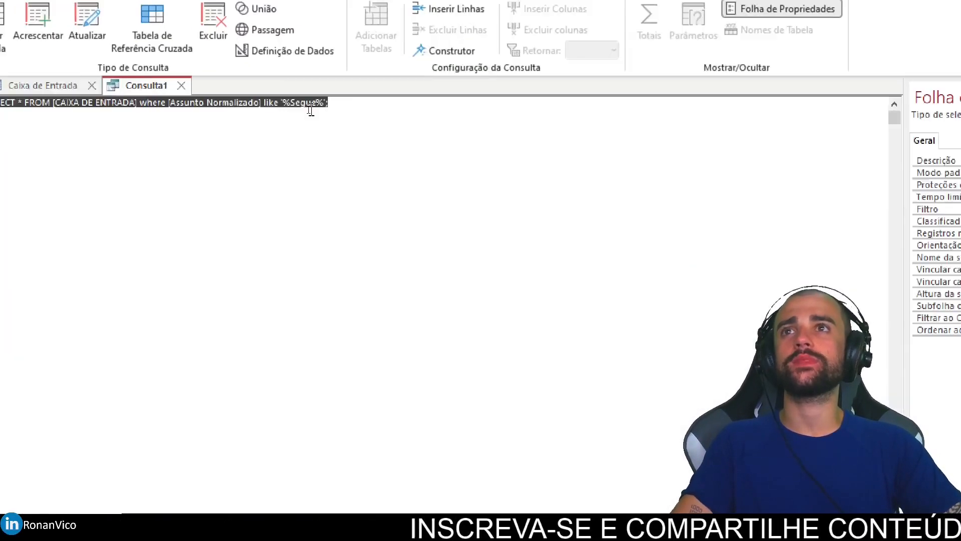
text(*)
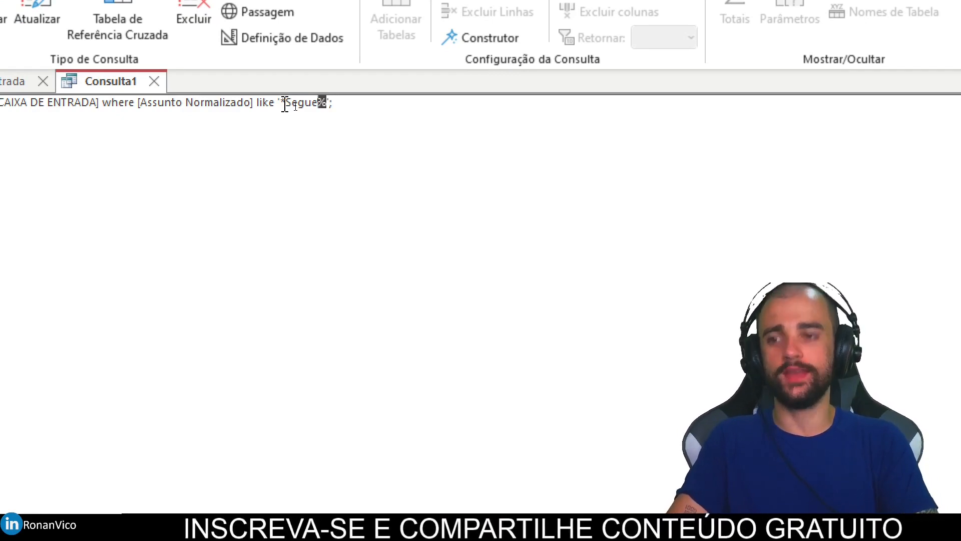
right_click(127, 82)
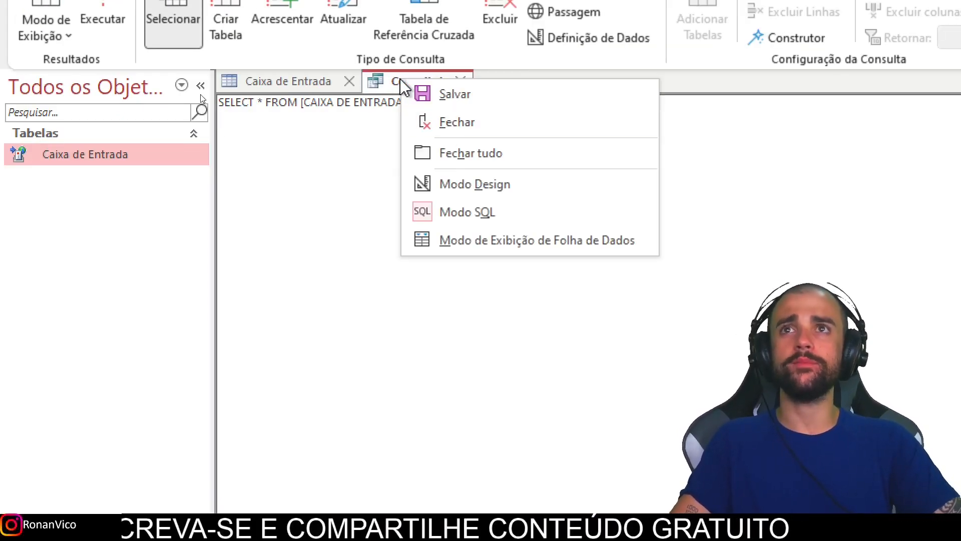
click(235, 251)
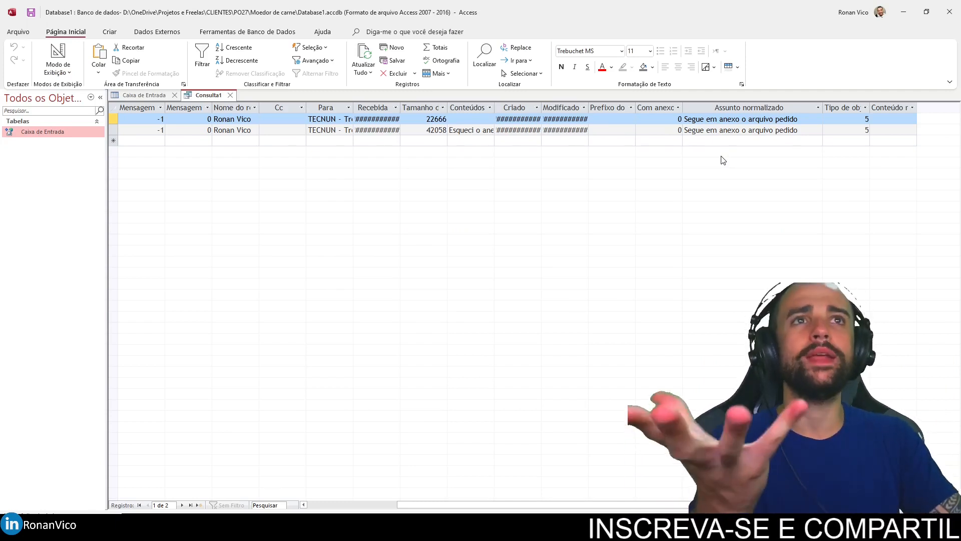
Close Consulta1 and the Caixa de Entrada table without saving their changes
click(230, 95)
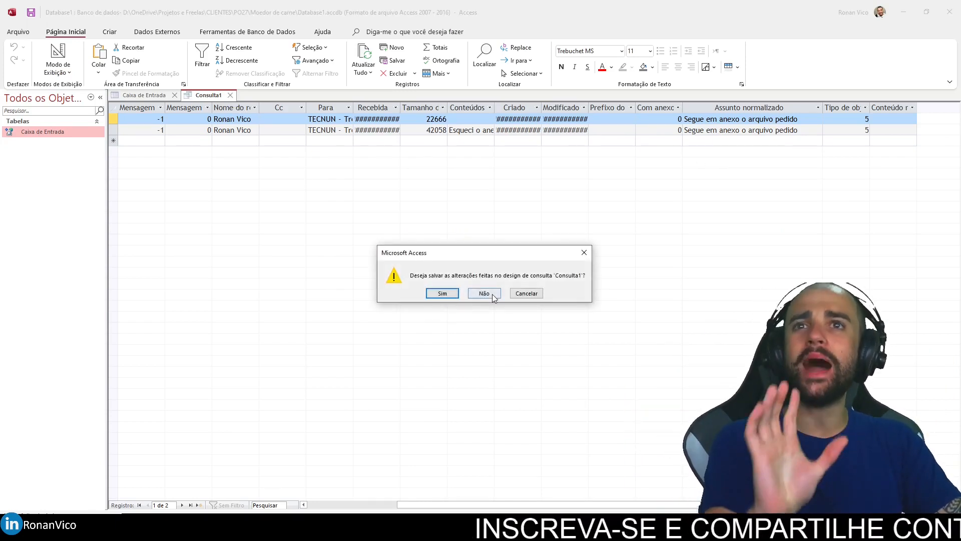
click(491, 293)
click(175, 95)
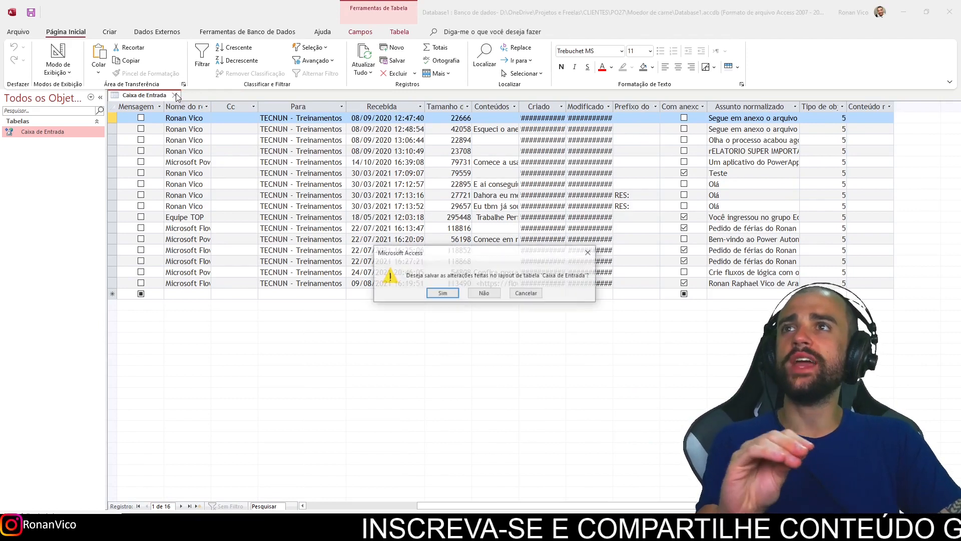
click(495, 294)
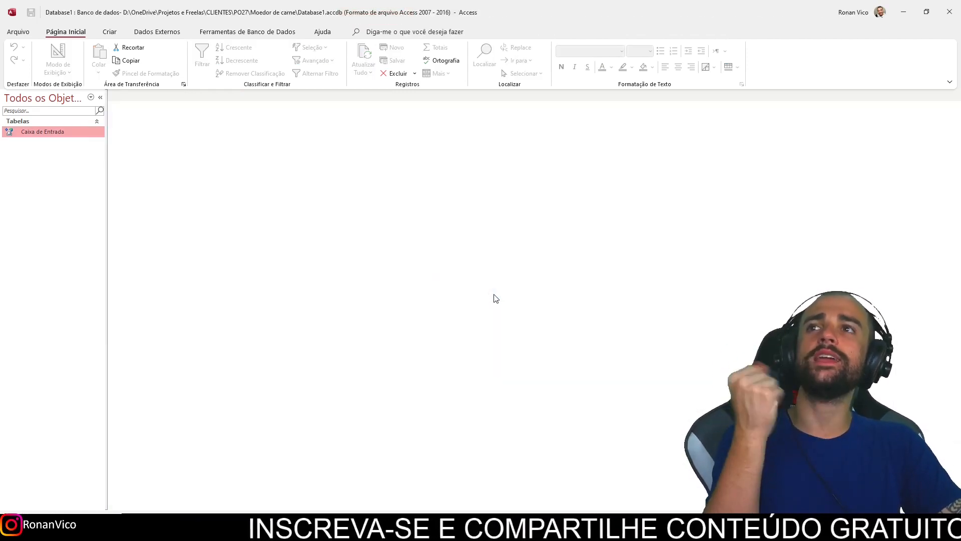